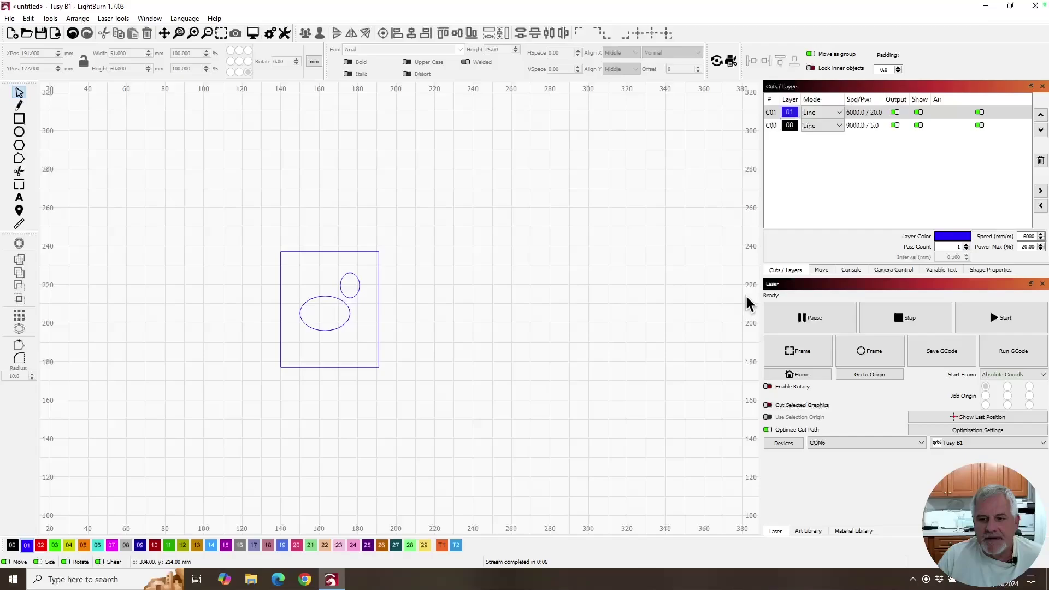
# Start the job, then scroll the console to read the ALARM:2 machine-travel halt
pyautogui.click(999, 322)
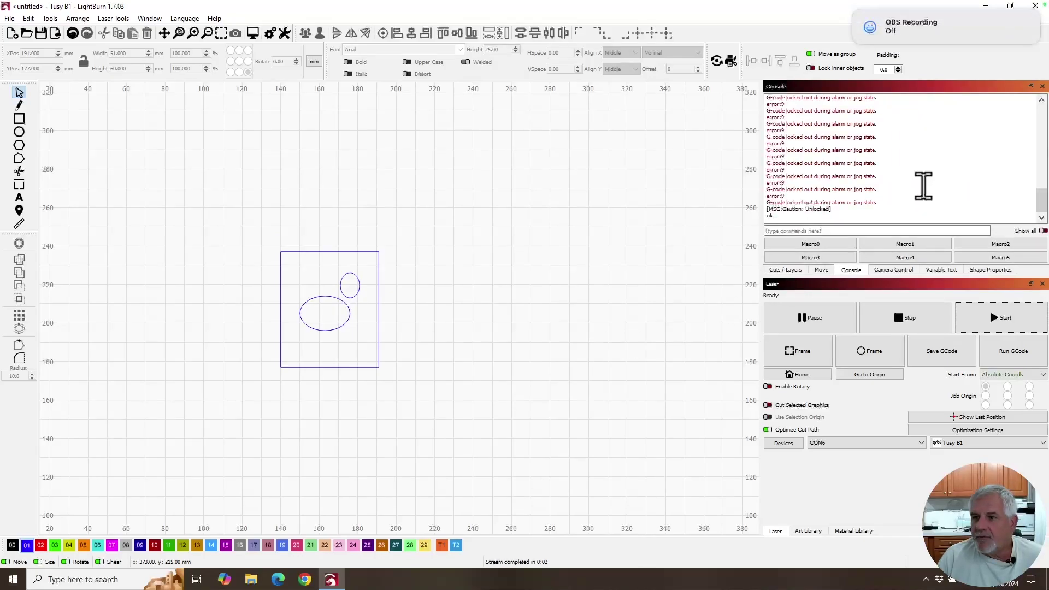
pyautogui.scroll(3, 867, 145)
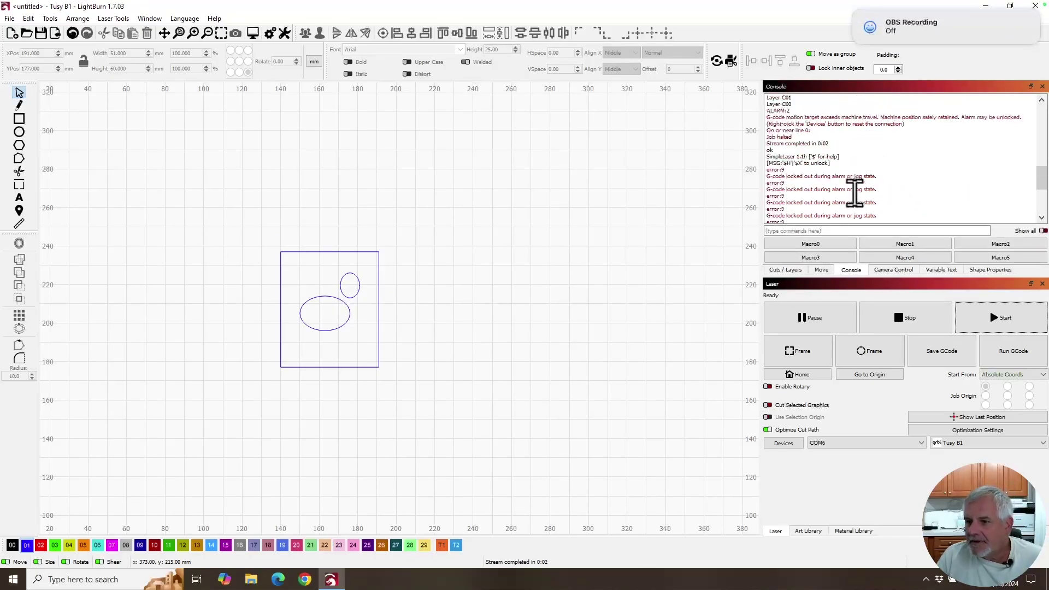
pyautogui.scroll(3, 876, 172)
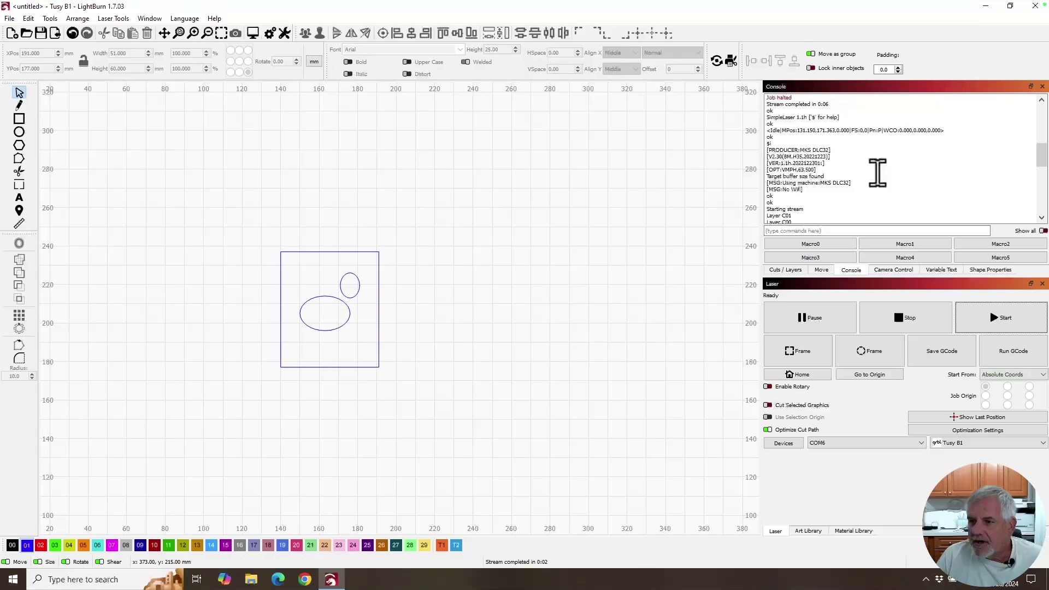
pyautogui.scroll(-3, 876, 173)
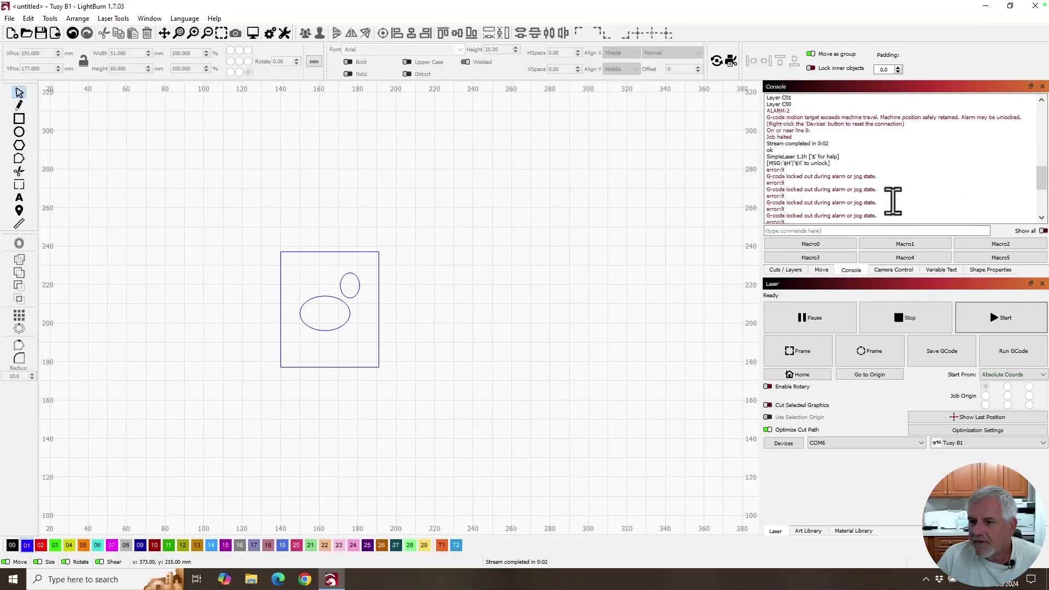
pyautogui.scroll(-2, 889, 182)
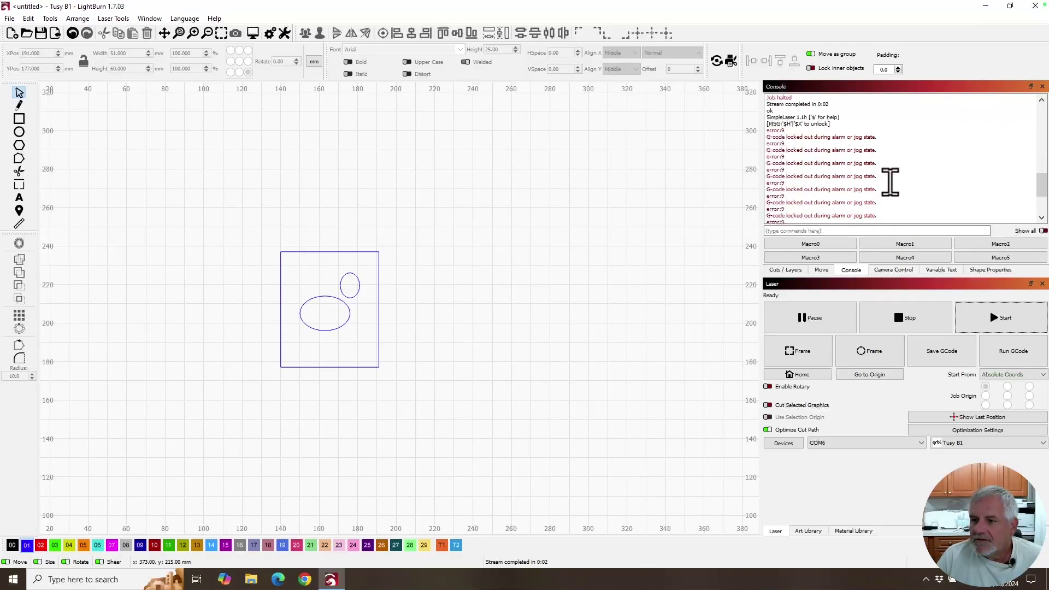
pyautogui.scroll(-3, 889, 182)
pyautogui.scroll(5, 889, 182)
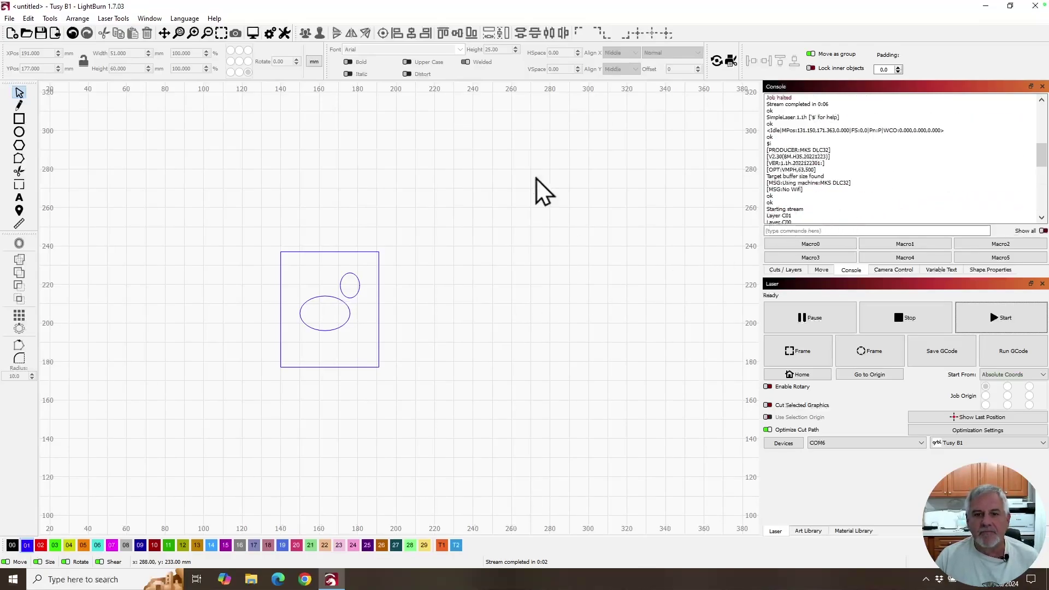
# Preview the cut paths, close the preview, and zoom out to see the off-bed coffee designs
pyautogui.click(252, 33)
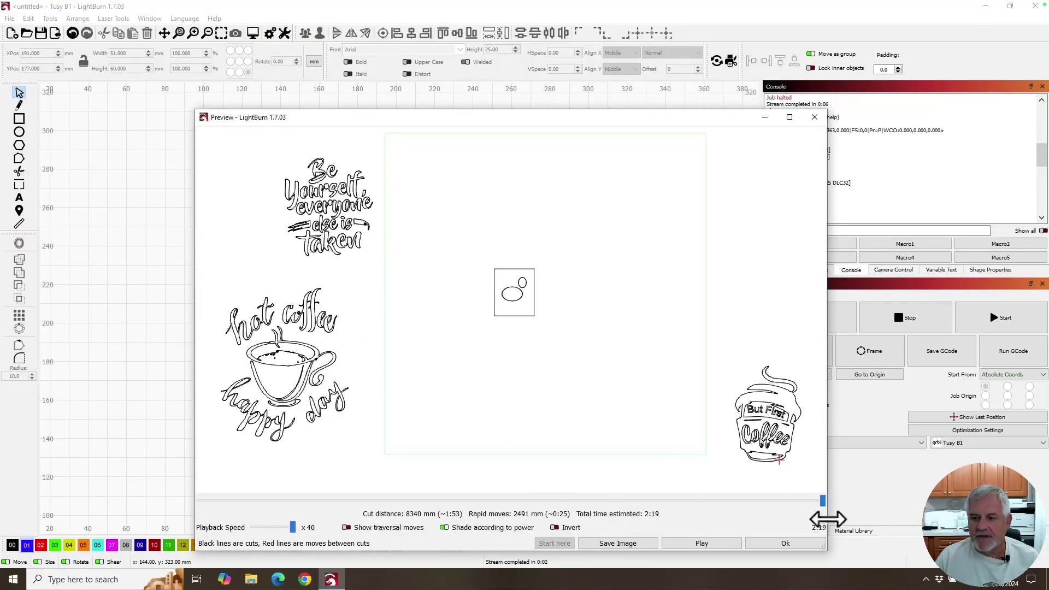
pyautogui.click(794, 539)
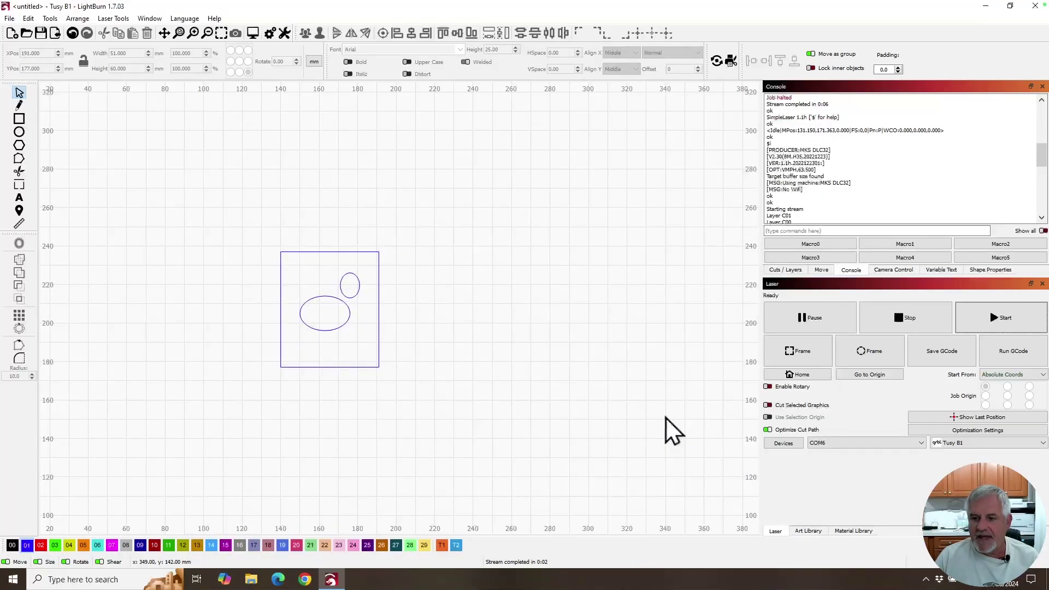
pyautogui.scroll(-4, 568, 355)
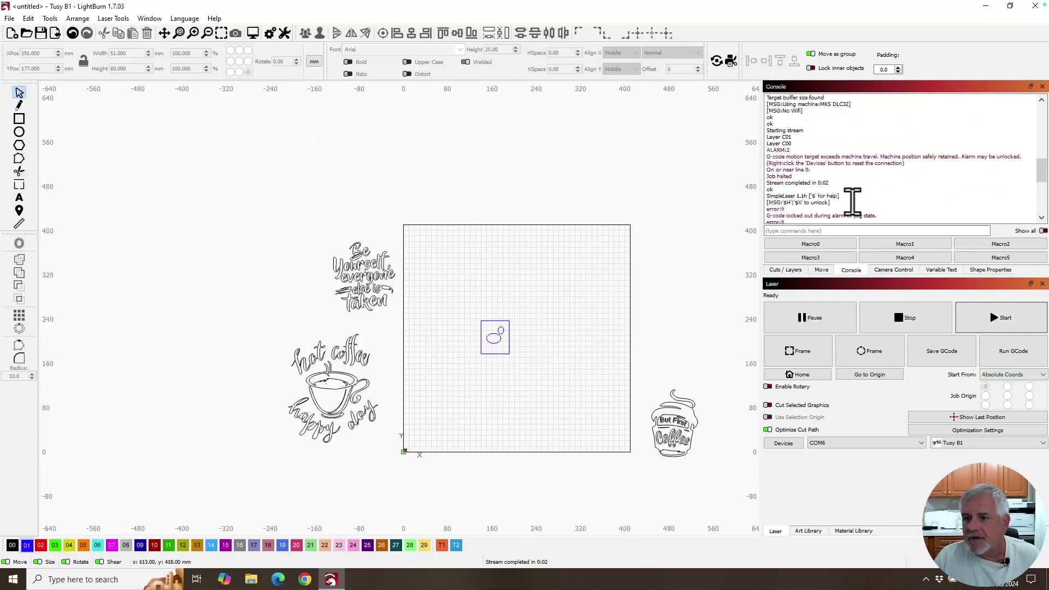
# Send the $X unlock command from the console and confirm it returns ok
pyautogui.click(839, 229)
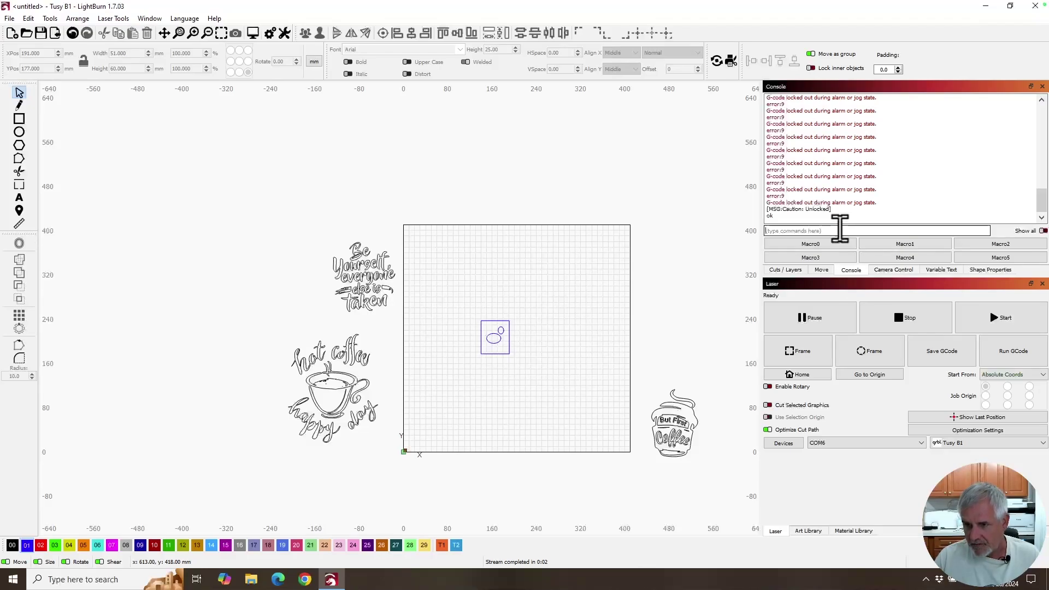
pyautogui.write('s')
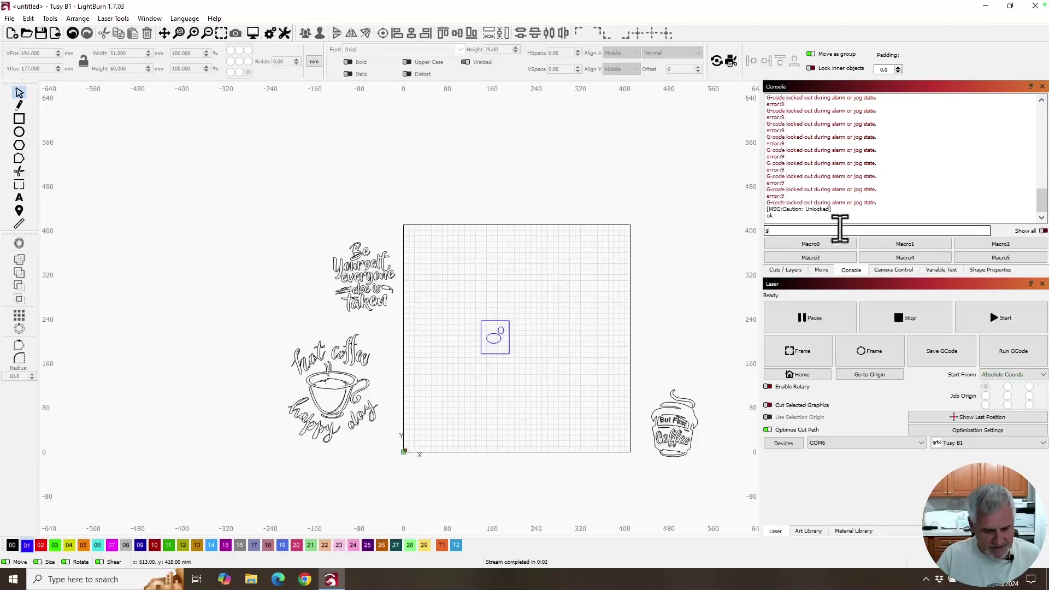
pyautogui.write('x')
pyautogui.press('Return')
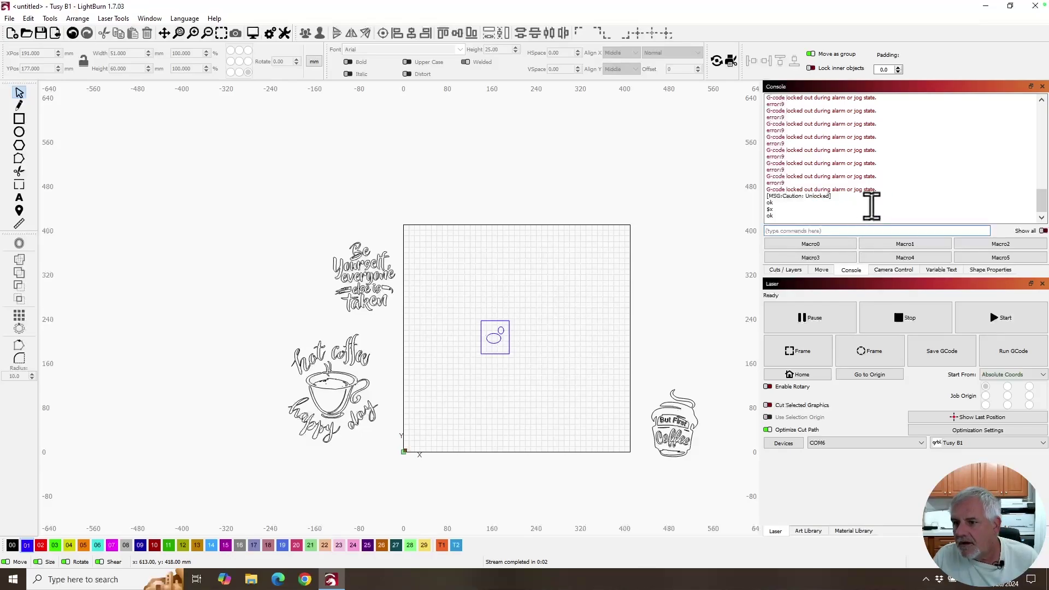
pyautogui.scroll(5, 871, 206)
pyautogui.scroll(-3, 870, 205)
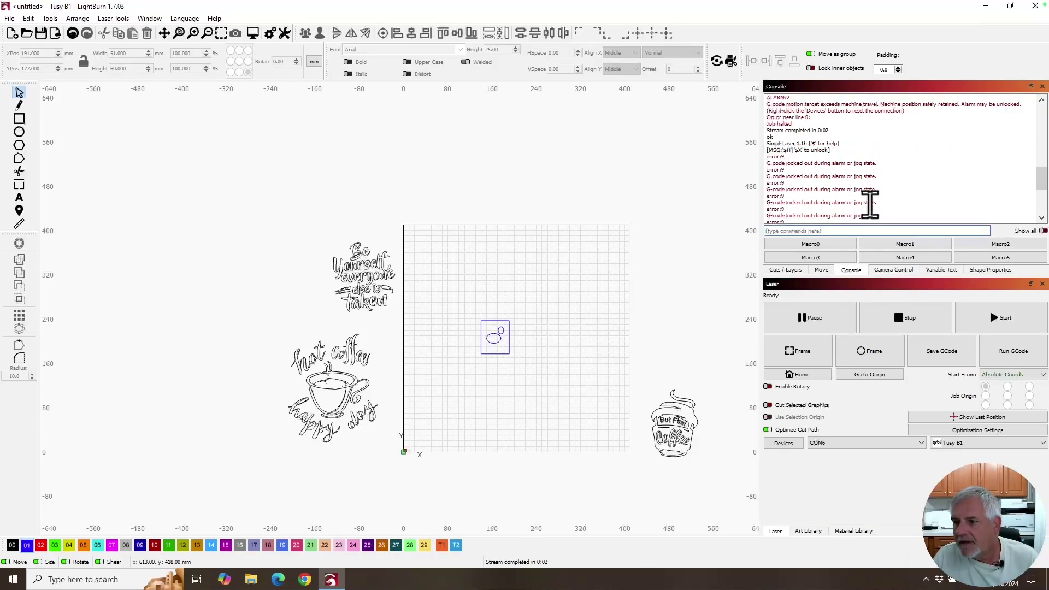
pyautogui.scroll(-3, 869, 205)
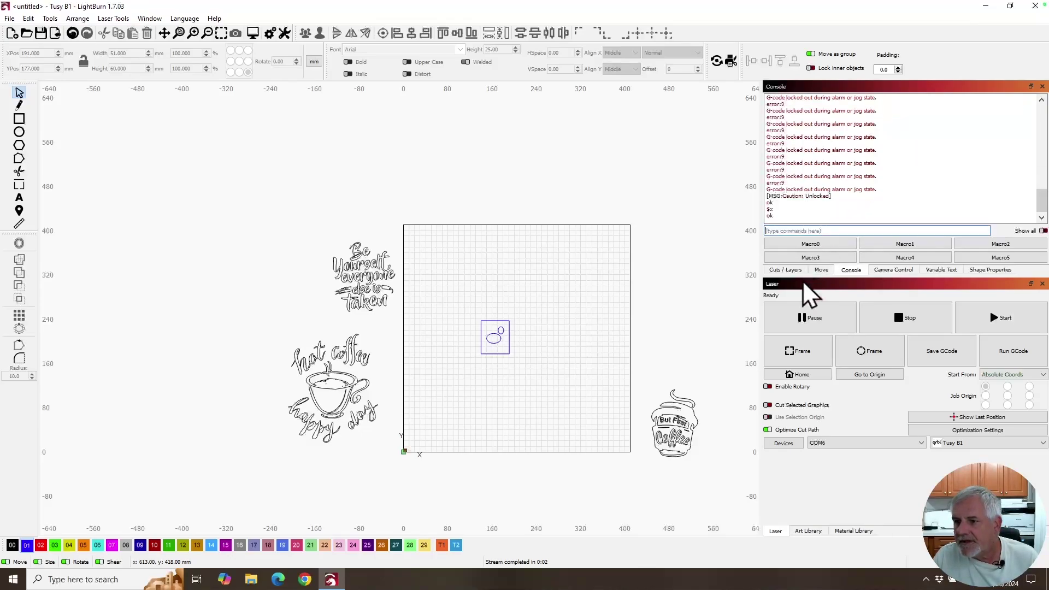
# Home the laser head and frame the view on the bed's work area
pyautogui.click(798, 374)
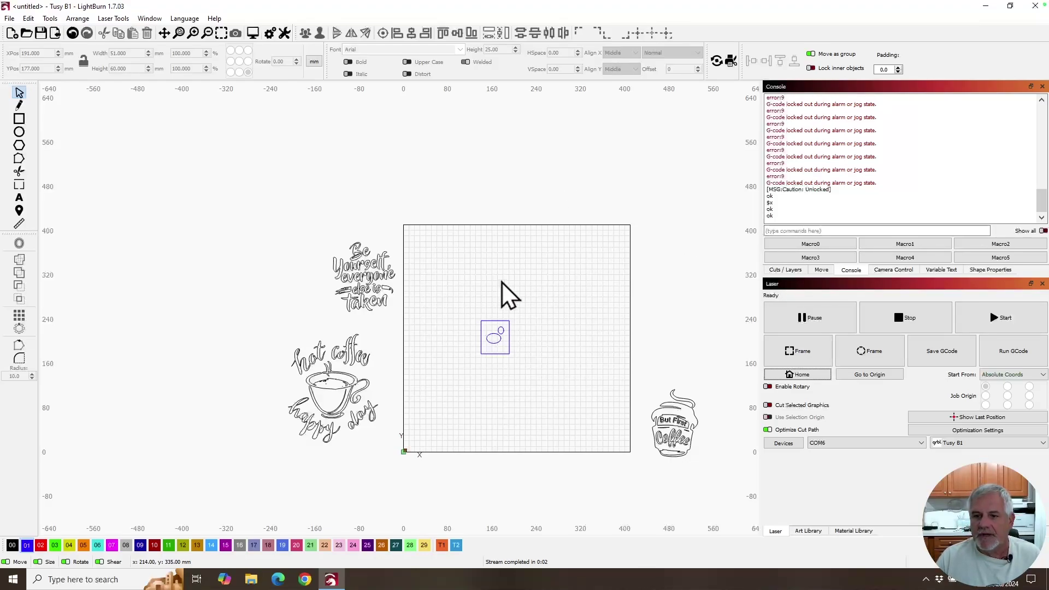
pyautogui.scroll(3, 500, 283)
pyautogui.moveTo(526, 283); pyautogui.dragTo(410, 203)
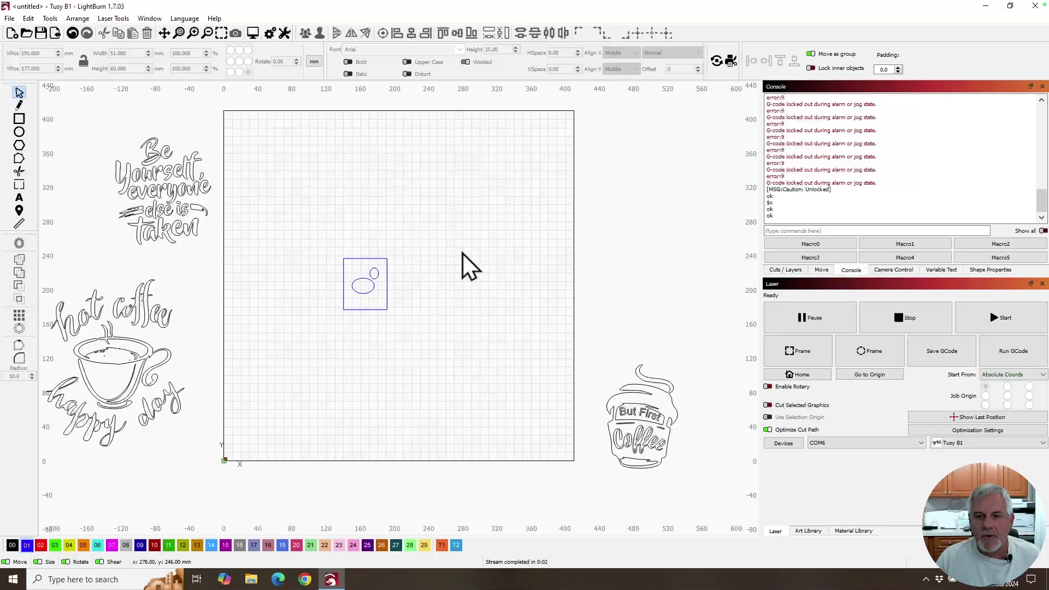
pyautogui.scroll(4, 463, 255)
pyautogui.scroll(-3, 462, 260)
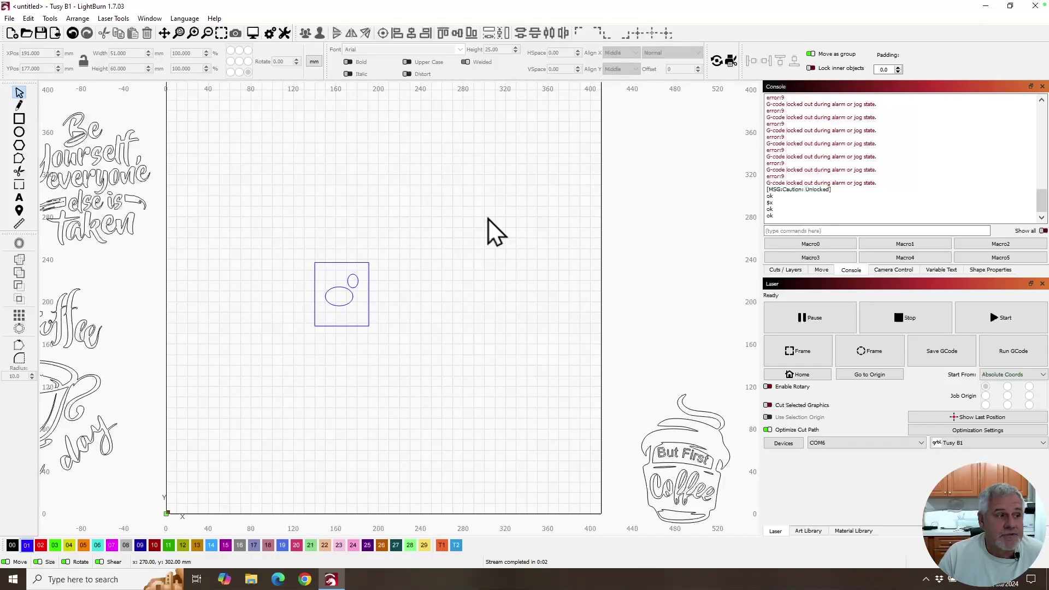
pyautogui.click(253, 33)
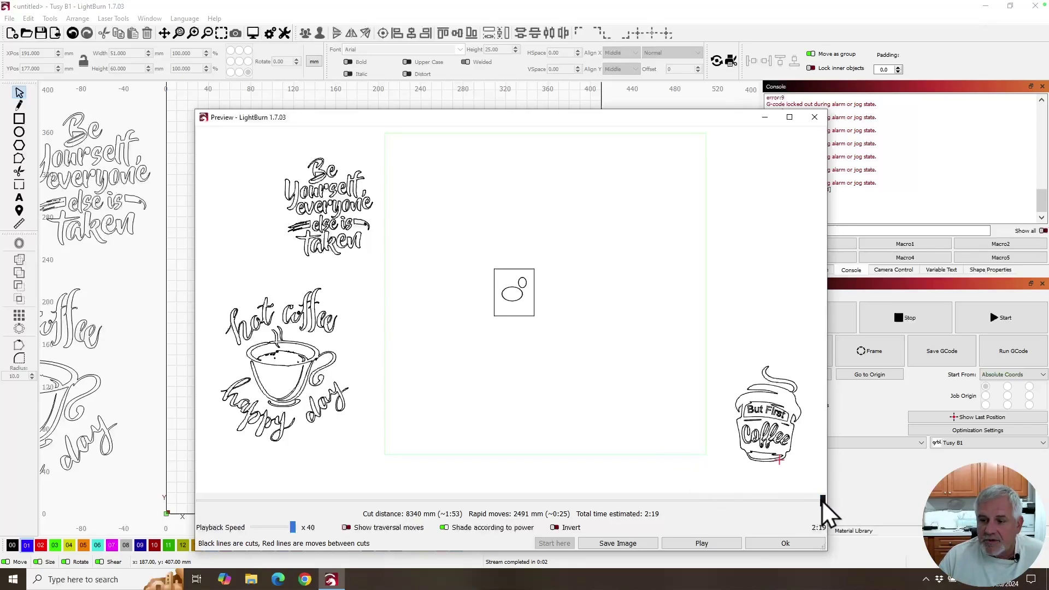
pyautogui.moveTo(821, 499)
pyautogui.mouseDown()
pyautogui.moveTo(179, 494)
pyautogui.moveTo(228, 504)
pyautogui.mouseUp()
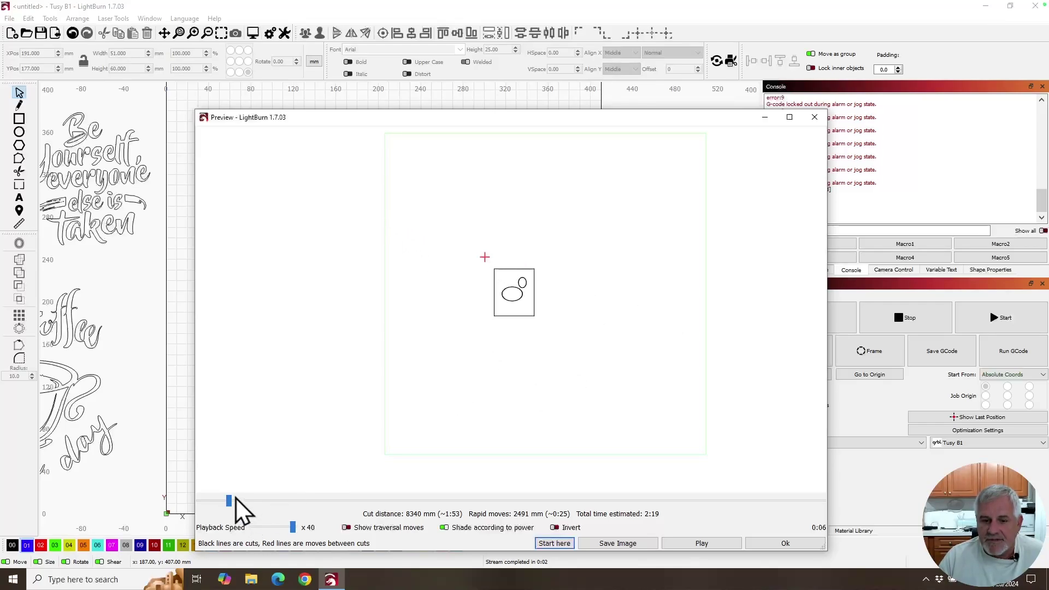
pyautogui.moveTo(227, 503); pyautogui.dragTo(225, 503)
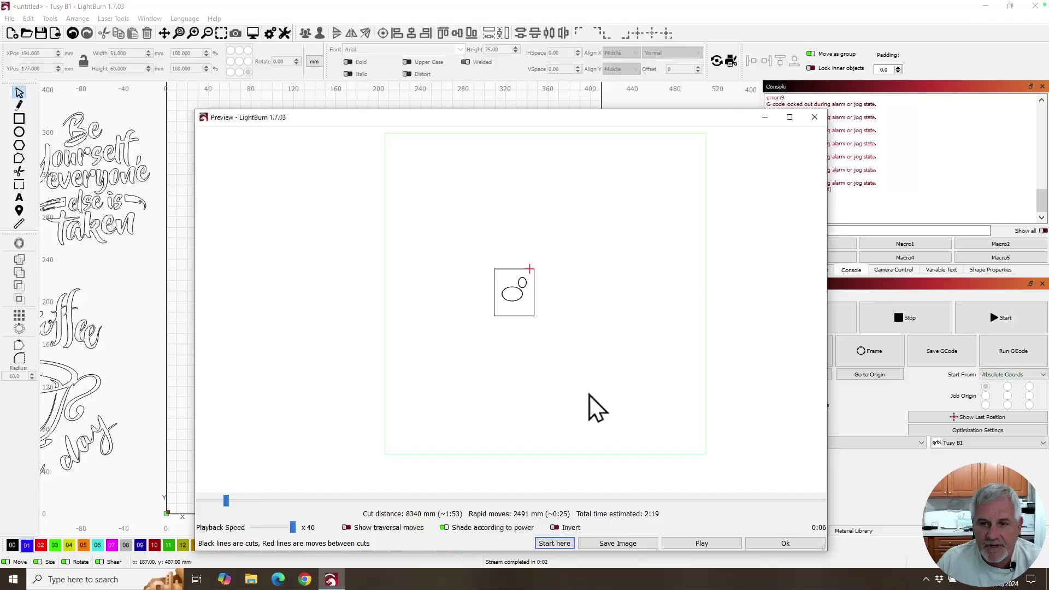
pyautogui.click(780, 543)
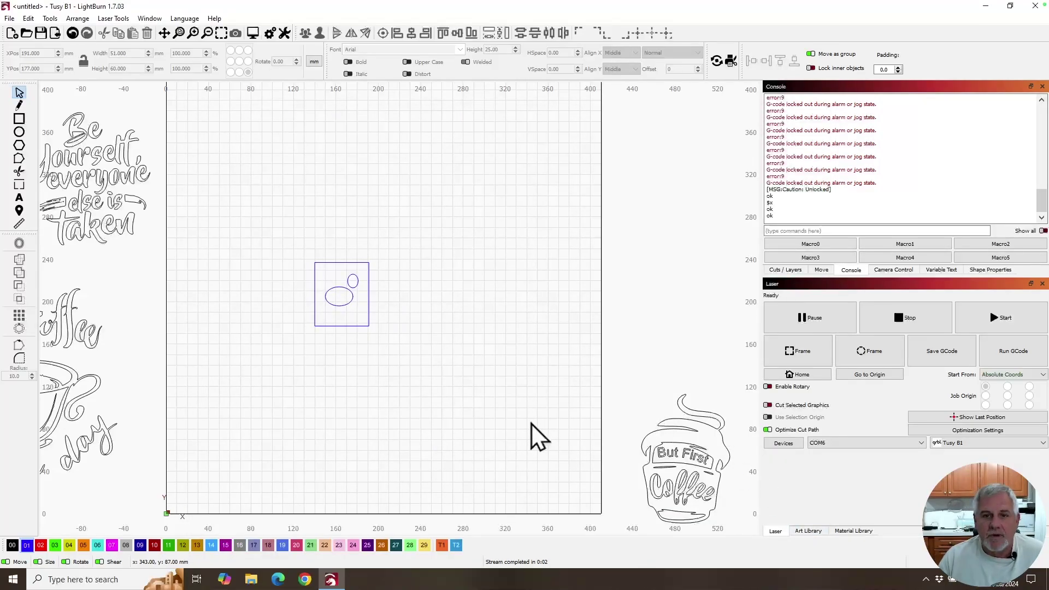
# Turn on the Out of Bounds warning in Device Settings and restart the job
pyautogui.click(284, 34)
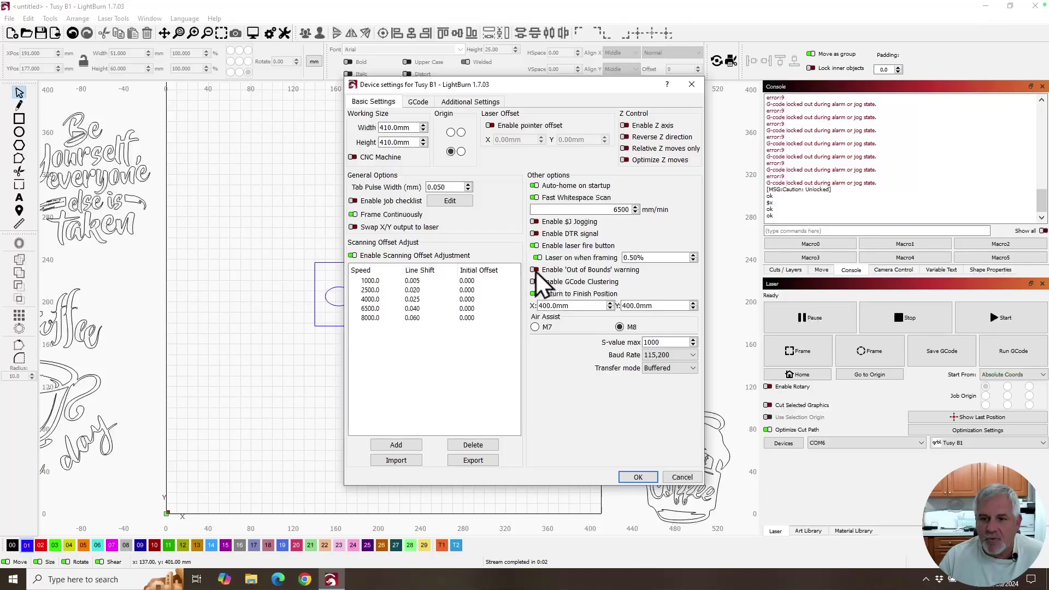
pyautogui.click(638, 478)
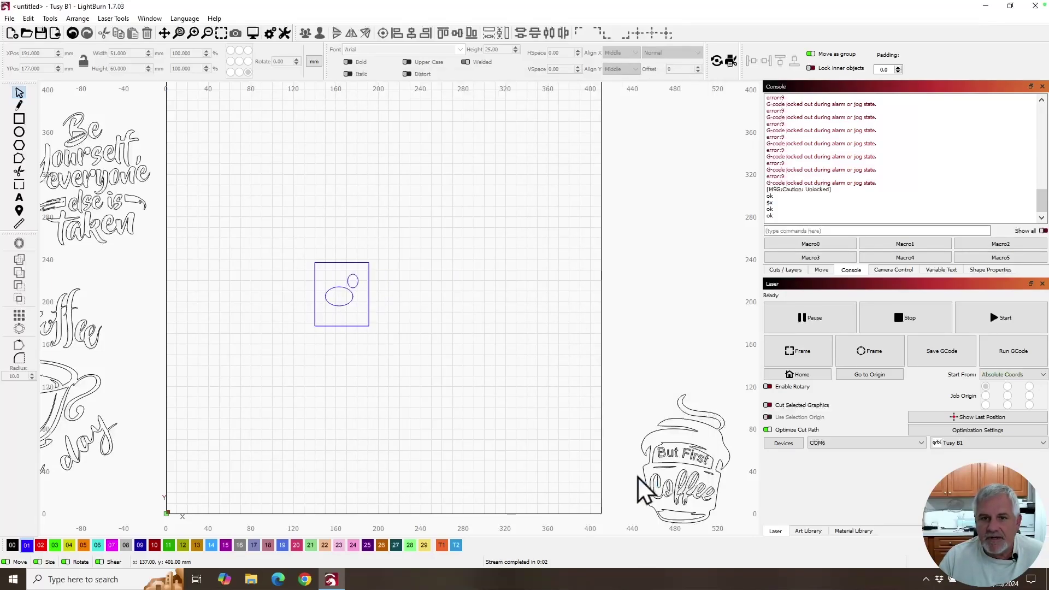
pyautogui.click(982, 318)
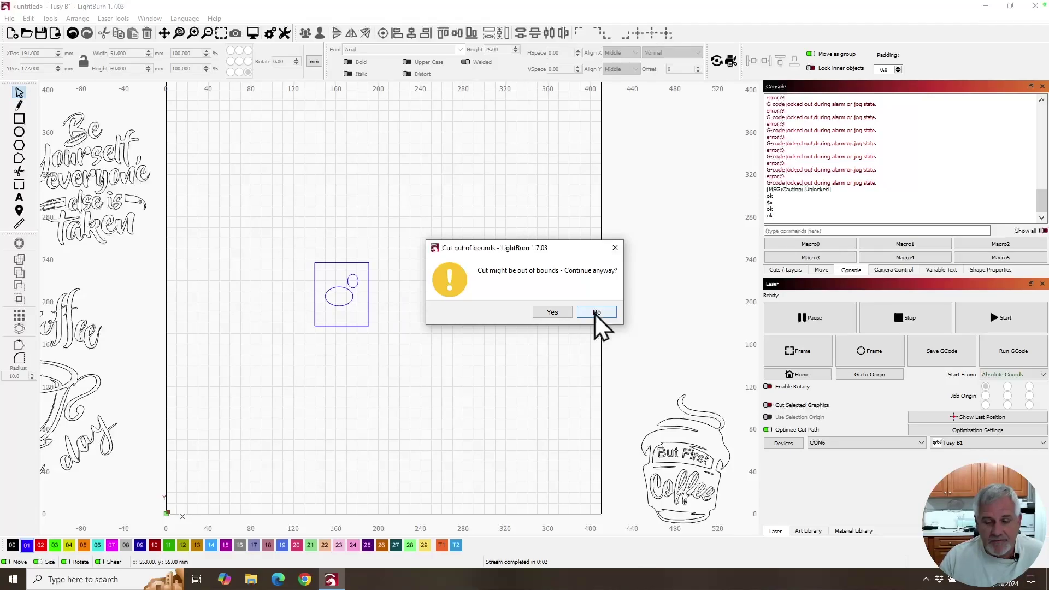
# Answer No to the 'Cut out of bounds' warning
pyautogui.click(594, 313)
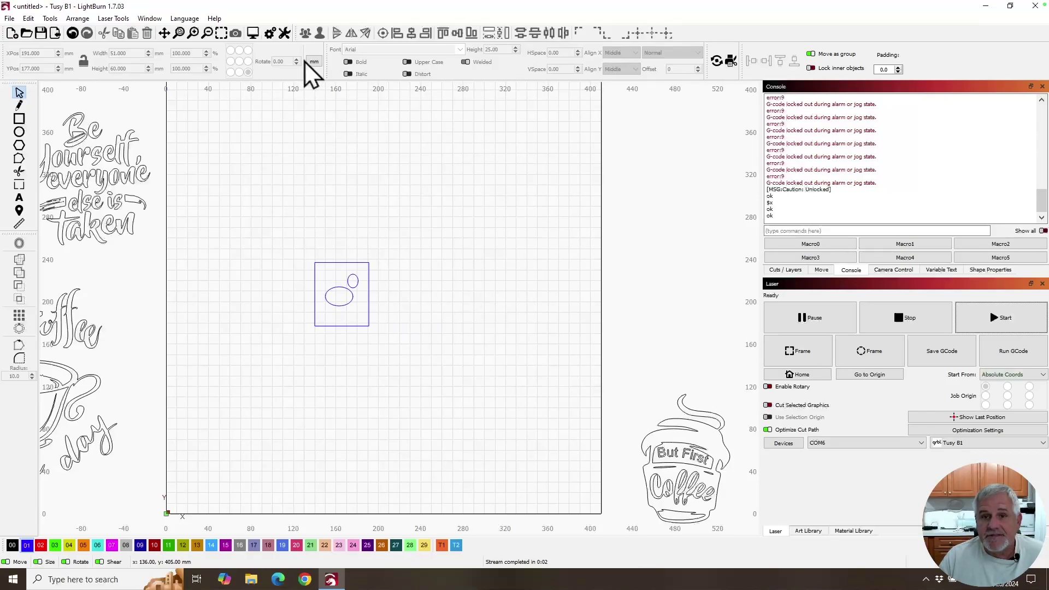
# Enable 'Ignore out-of-bounds shapes if possible' and preview the 0:06, 328 mm job
pyautogui.click(271, 34)
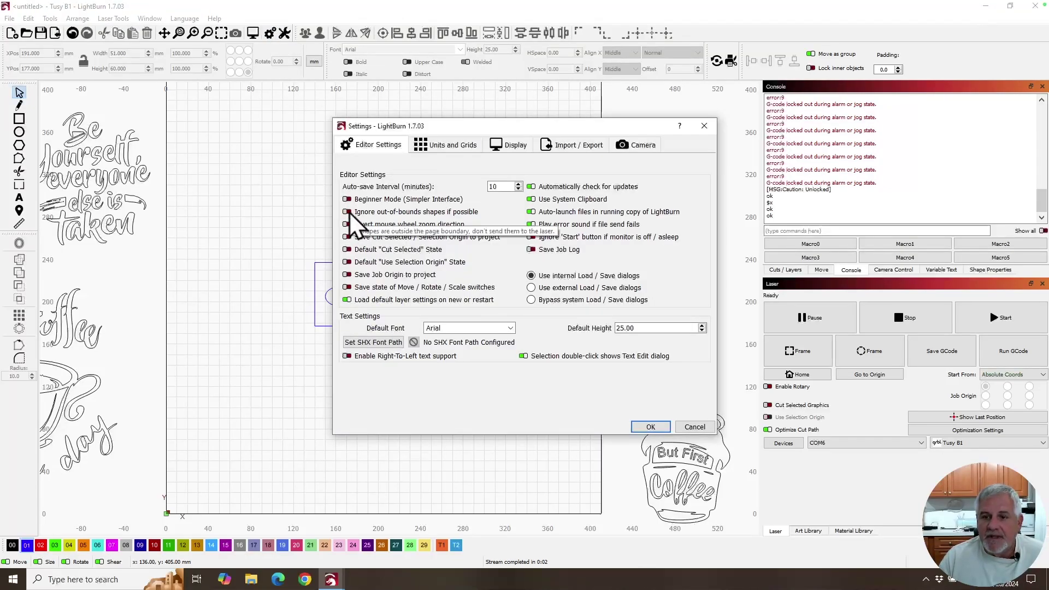
pyautogui.click(655, 429)
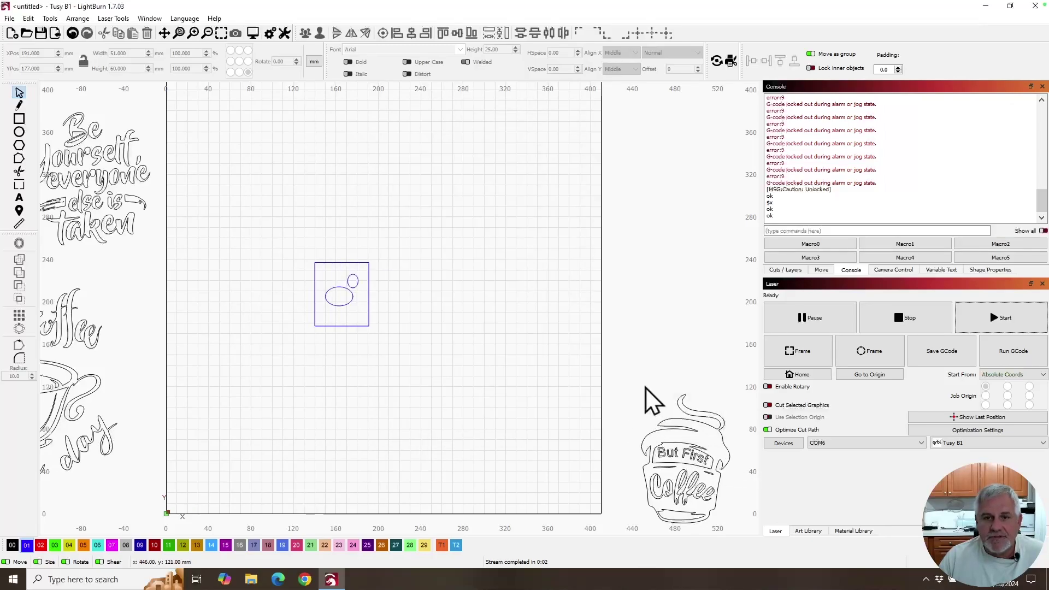
pyautogui.click(254, 33)
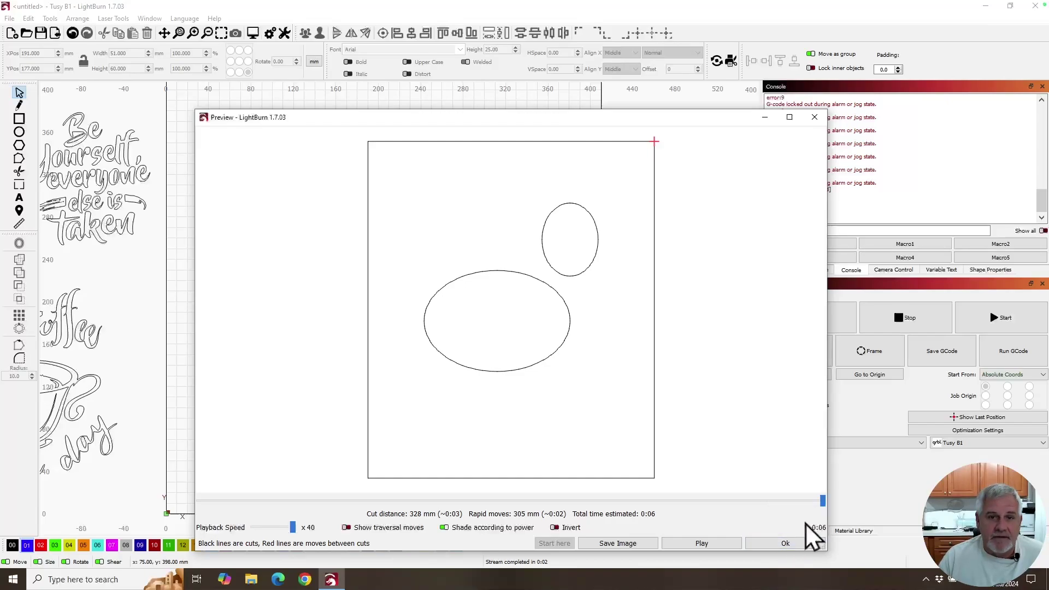
# Set Start From to Current Position and scrub through the resulting preview
pyautogui.click(767, 542)
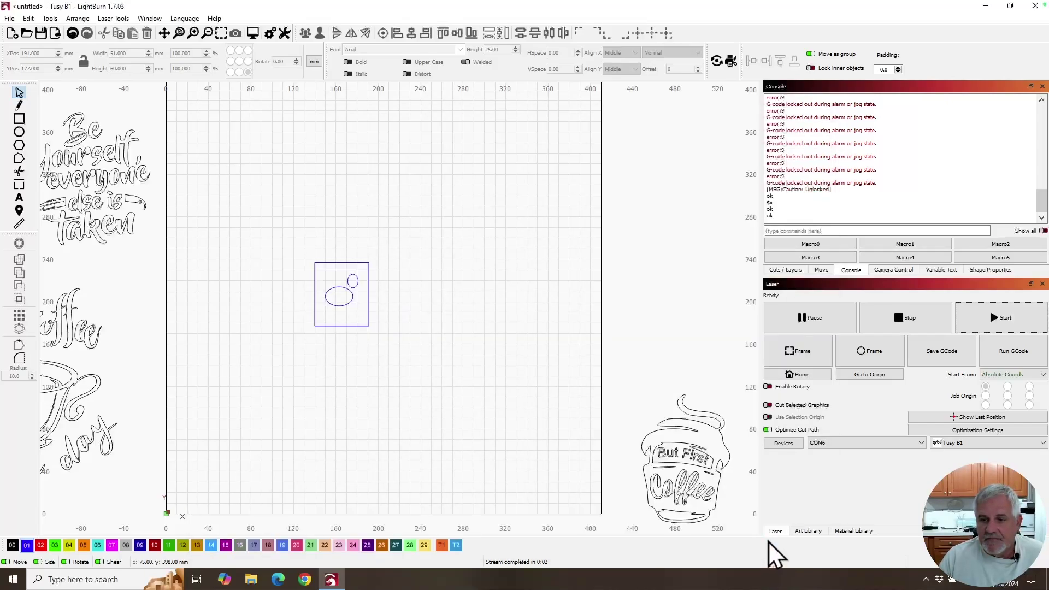
pyautogui.click(1036, 375)
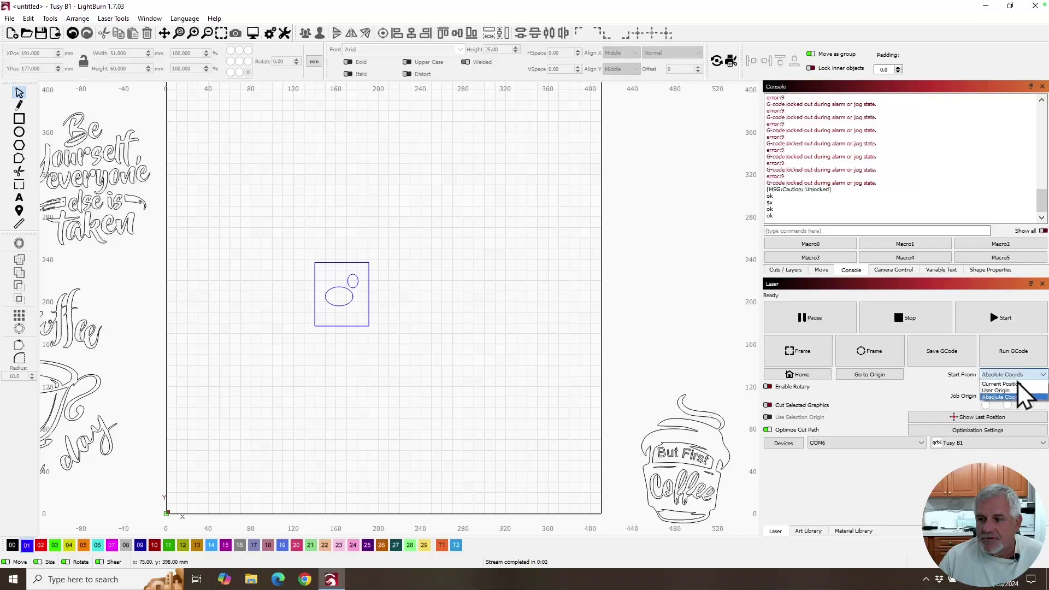
pyautogui.click(1016, 383)
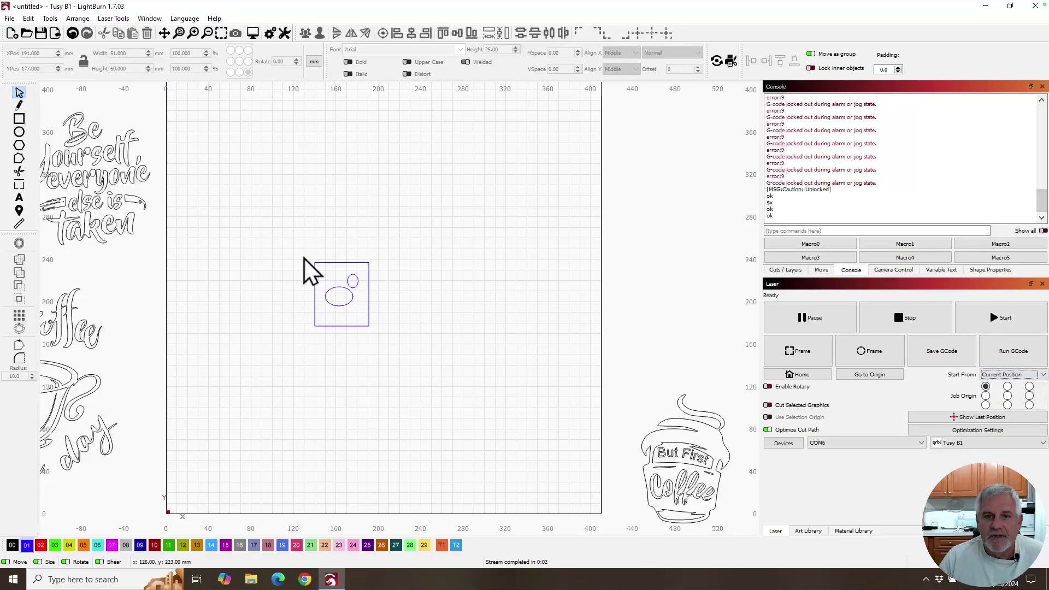
pyautogui.click(252, 34)
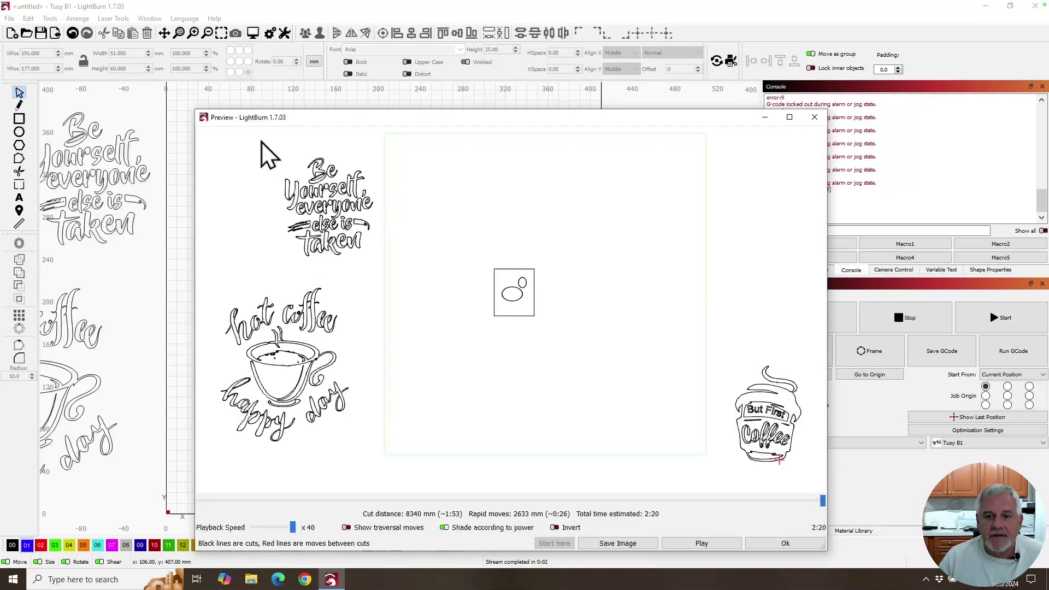
pyautogui.moveTo(822, 499); pyautogui.dragTo(786, 500)
pyautogui.click(794, 542)
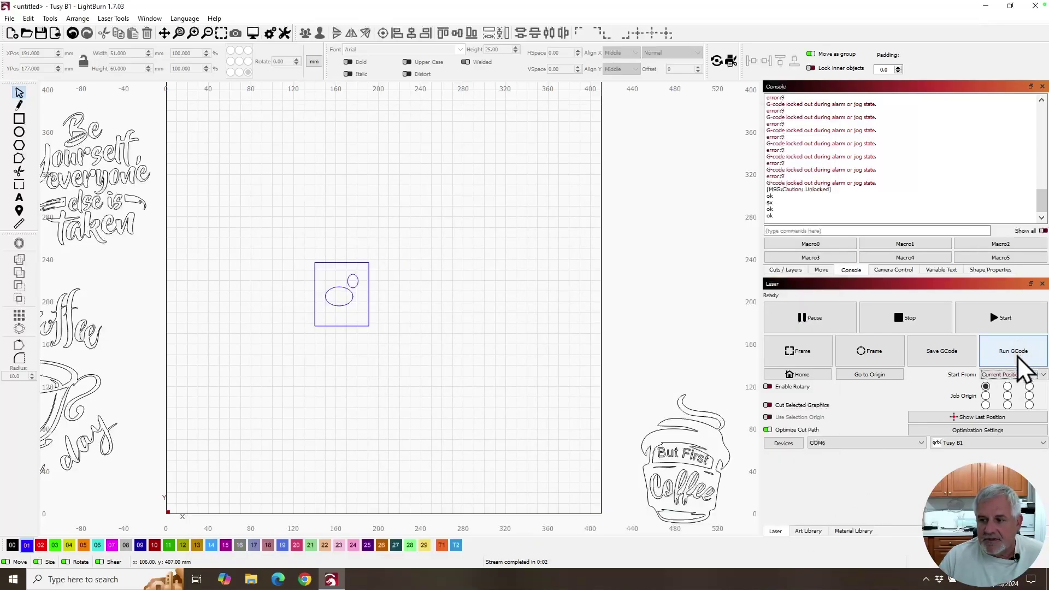
# Switch Start From to User Origin and preview the 2:20 job
pyautogui.click(1014, 375)
pyautogui.click(1010, 391)
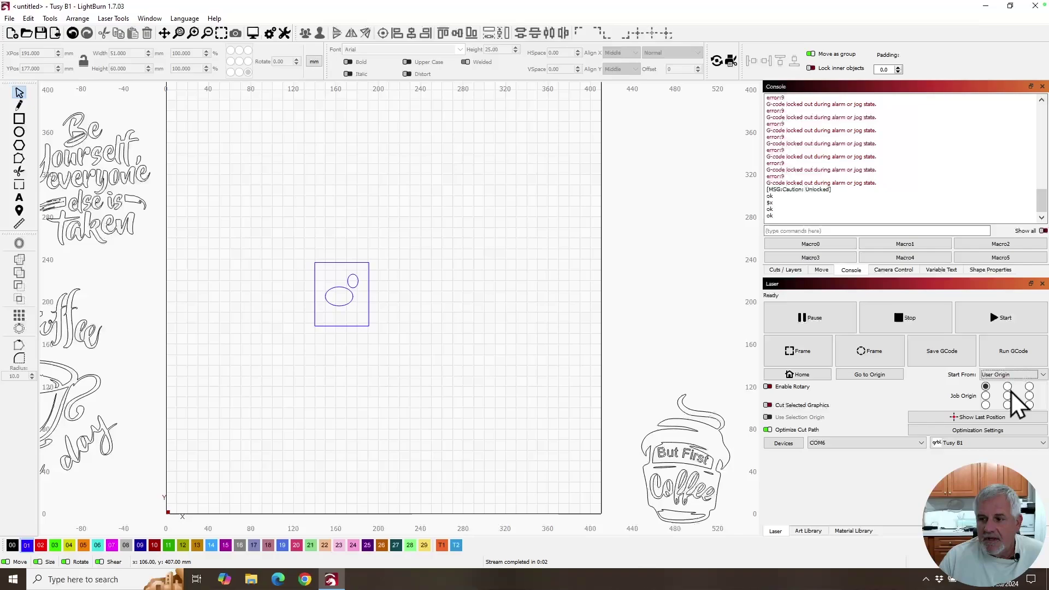
pyautogui.click(251, 33)
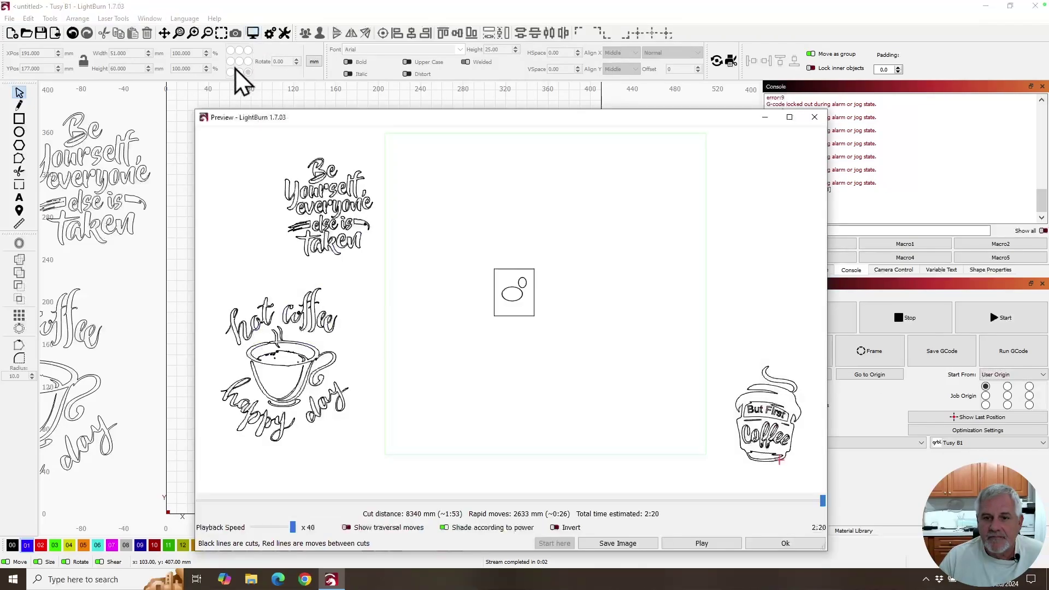
pyautogui.click(773, 542)
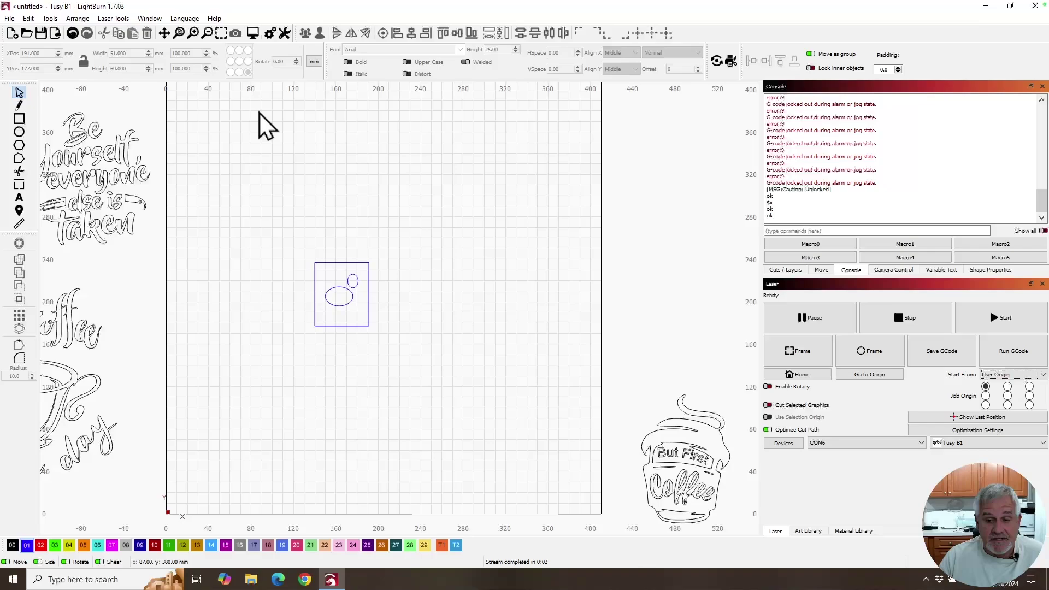
pyautogui.click(284, 33)
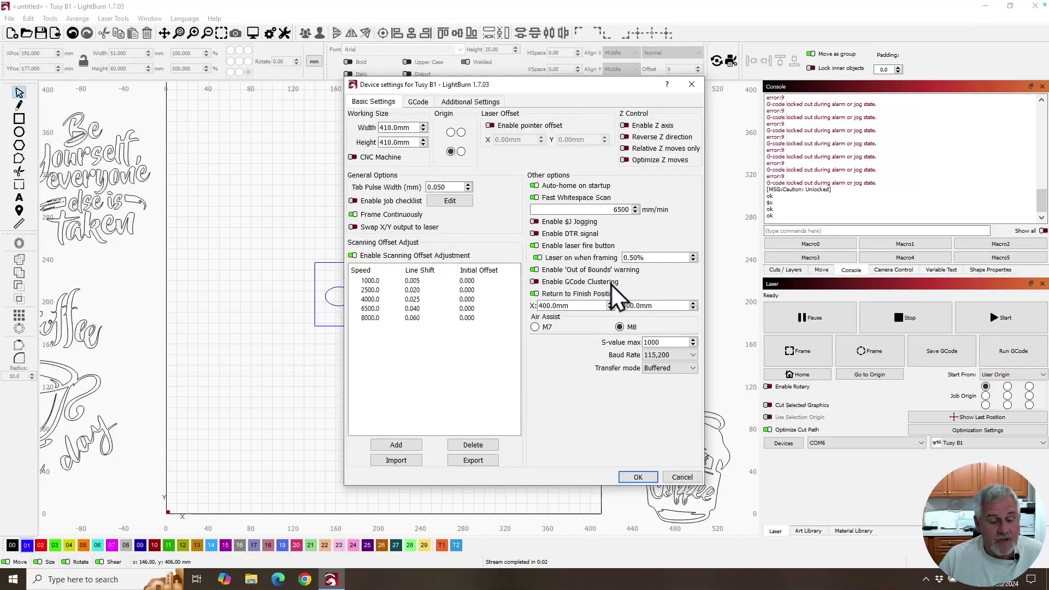
pyautogui.click(638, 477)
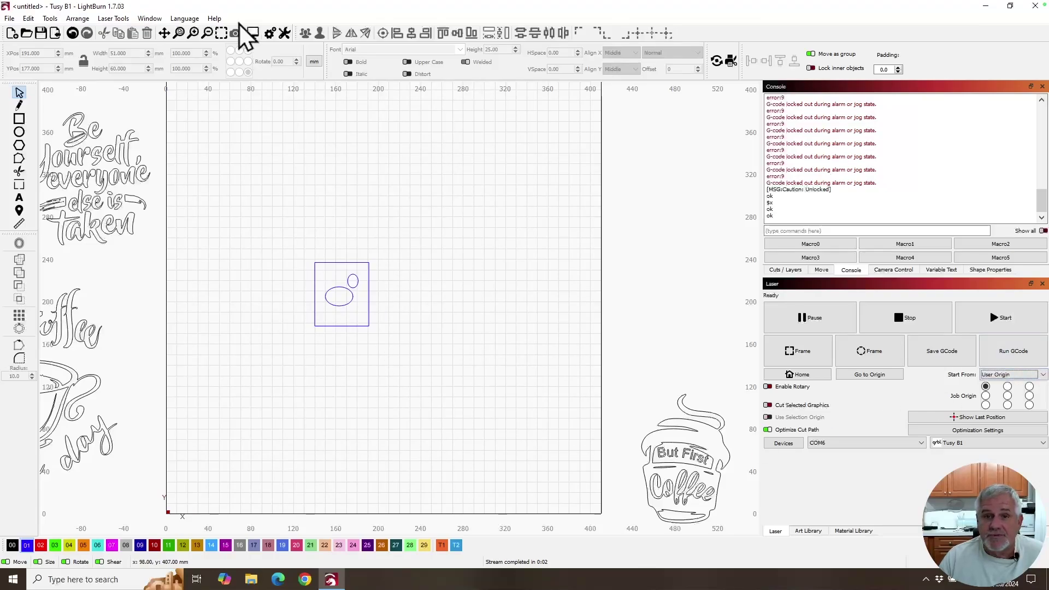
pyautogui.click(252, 33)
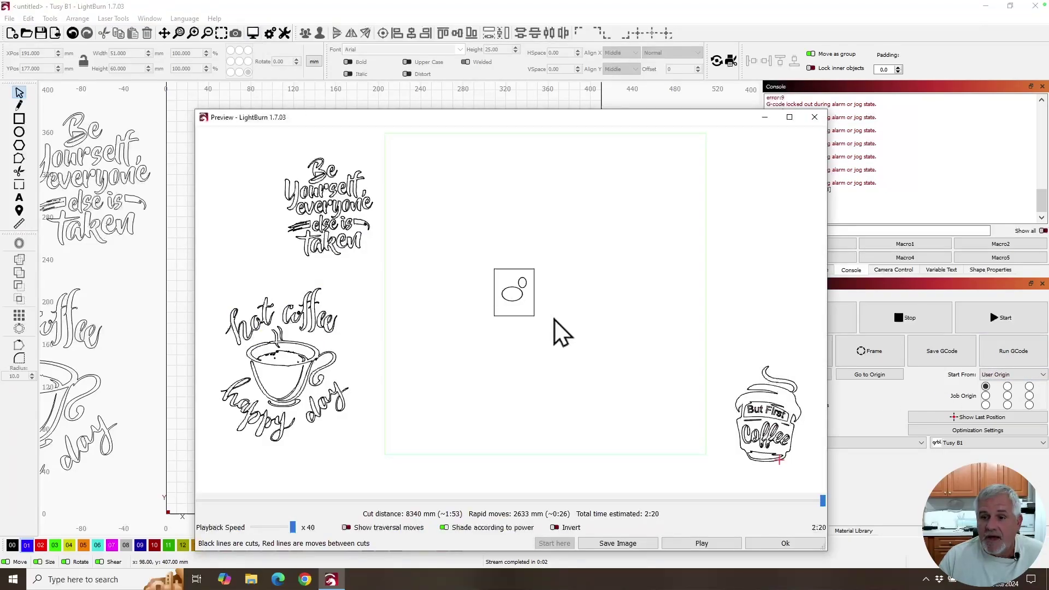
# Enable Cut Selected Graphics, select the square-and-ellipses shape, preview it, and start the job
pyautogui.click(777, 544)
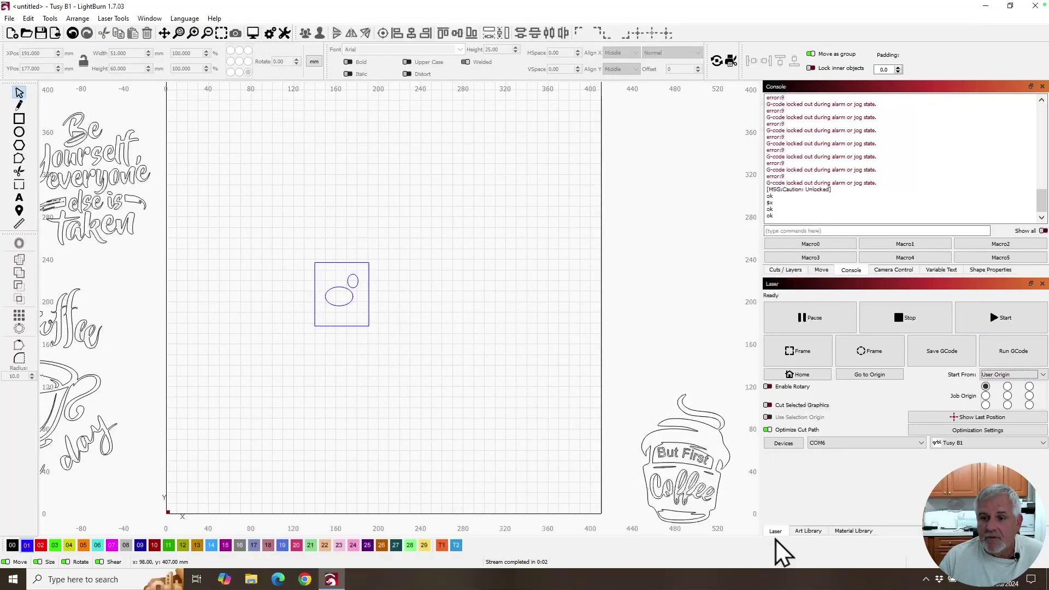
pyautogui.click(769, 406)
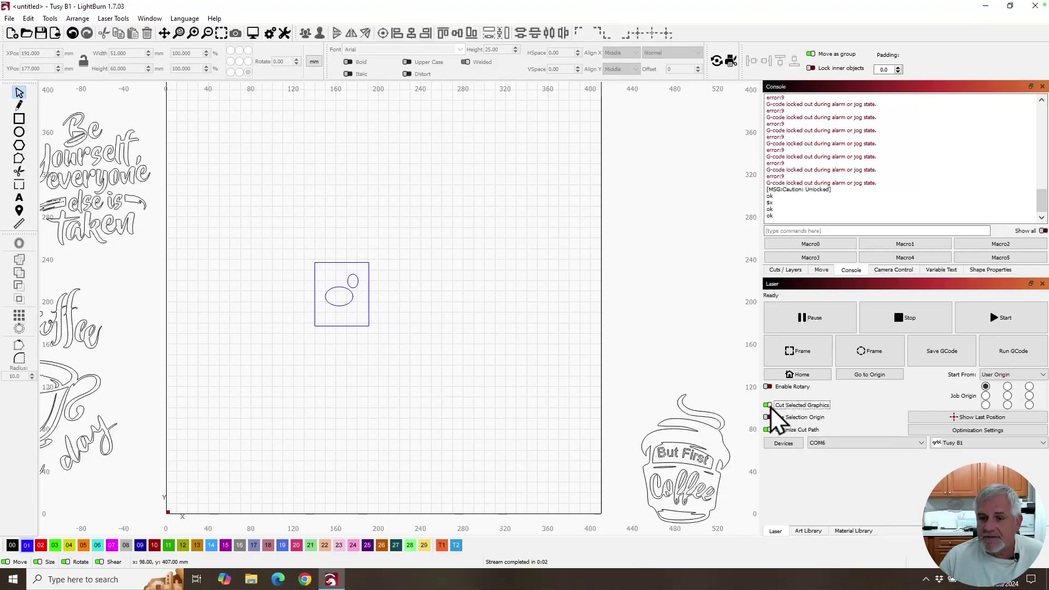
pyautogui.click(337, 307)
pyautogui.click(253, 32)
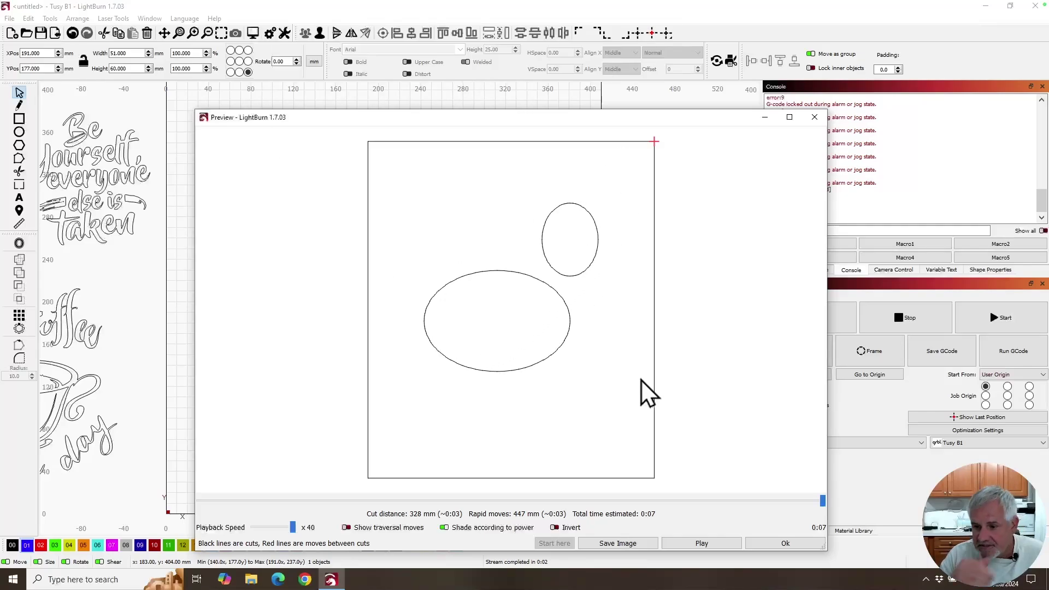
pyautogui.click(785, 543)
pyautogui.click(1010, 314)
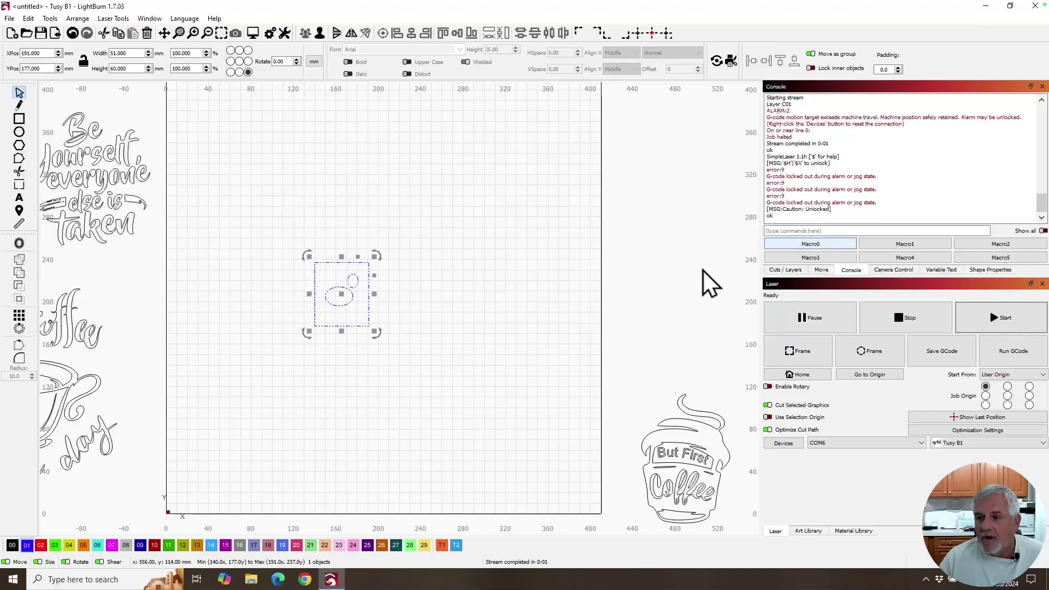
# Enable Use Selection Origin in the Laser panel
pyautogui.scroll(-3, 331, 299)
pyautogui.scroll(-2, 331, 300)
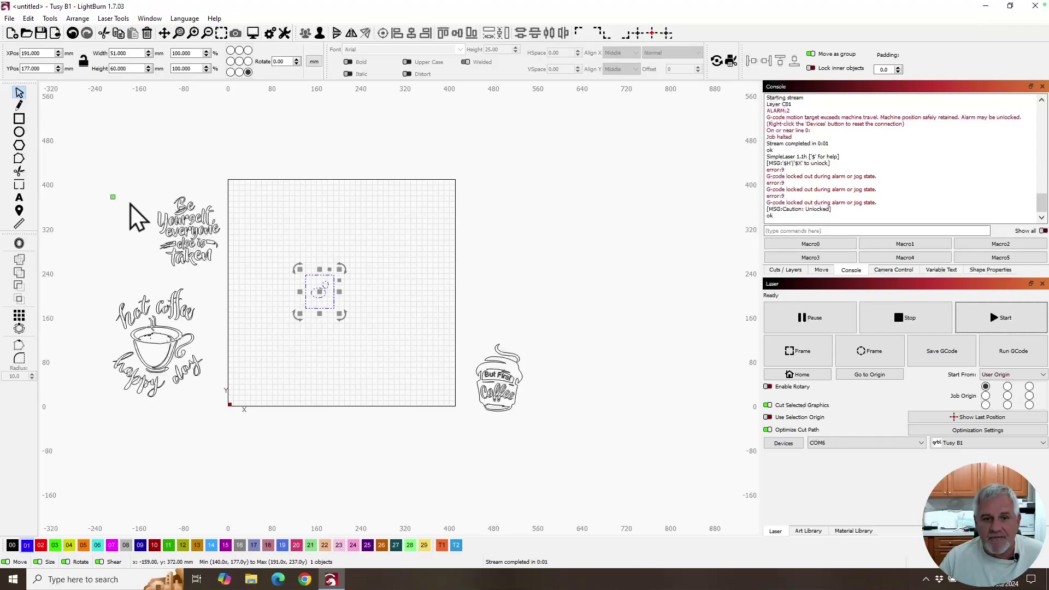
pyautogui.keyDown('ctrl'); pyautogui.keyDown('shift'); pyautogui.click(112, 196); pyautogui.keyUp('shift'); pyautogui.keyUp('ctrl')
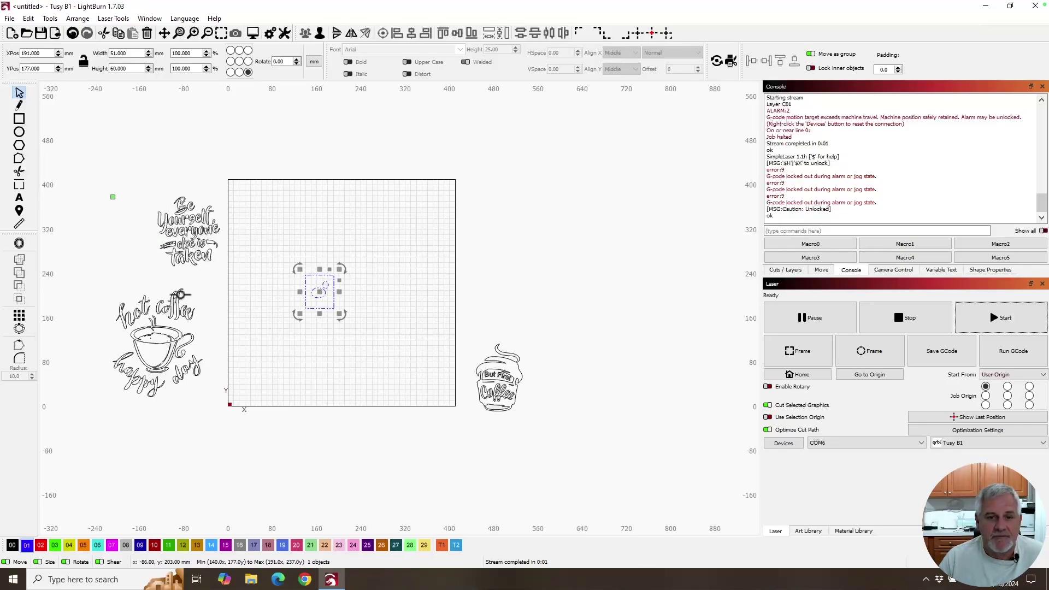
pyautogui.click(768, 417)
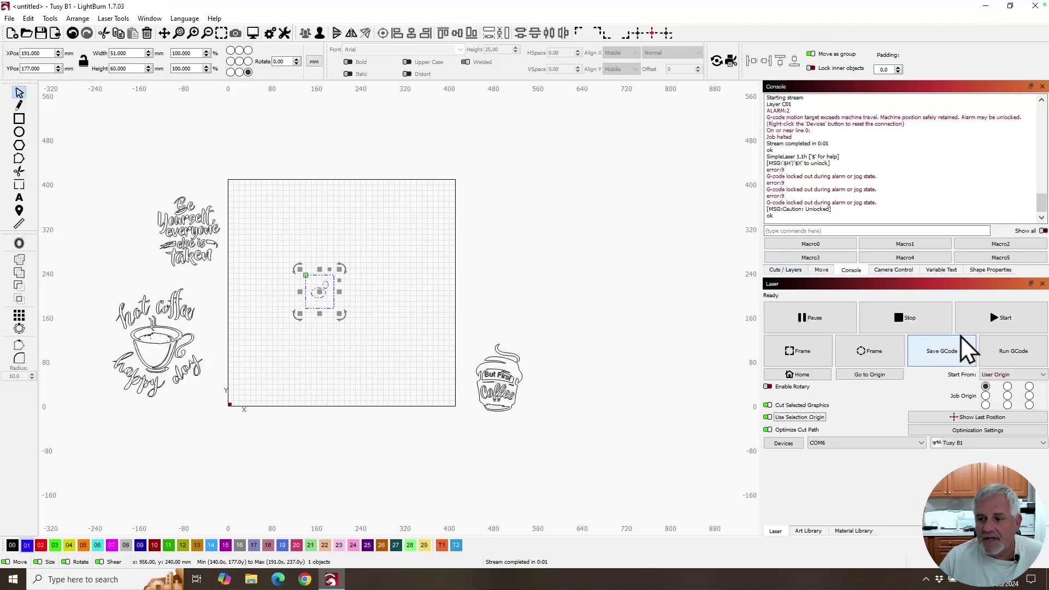
# Try each Job Origin anchor point, ending on the top-left corner
pyautogui.click(1007, 386)
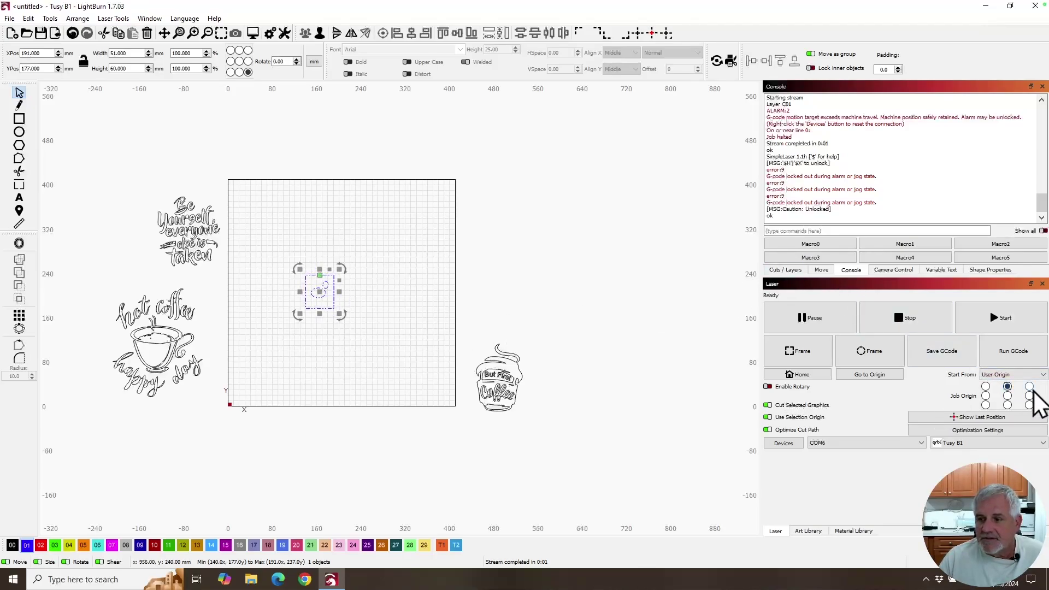
pyautogui.click(1029, 387)
pyautogui.click(1029, 404)
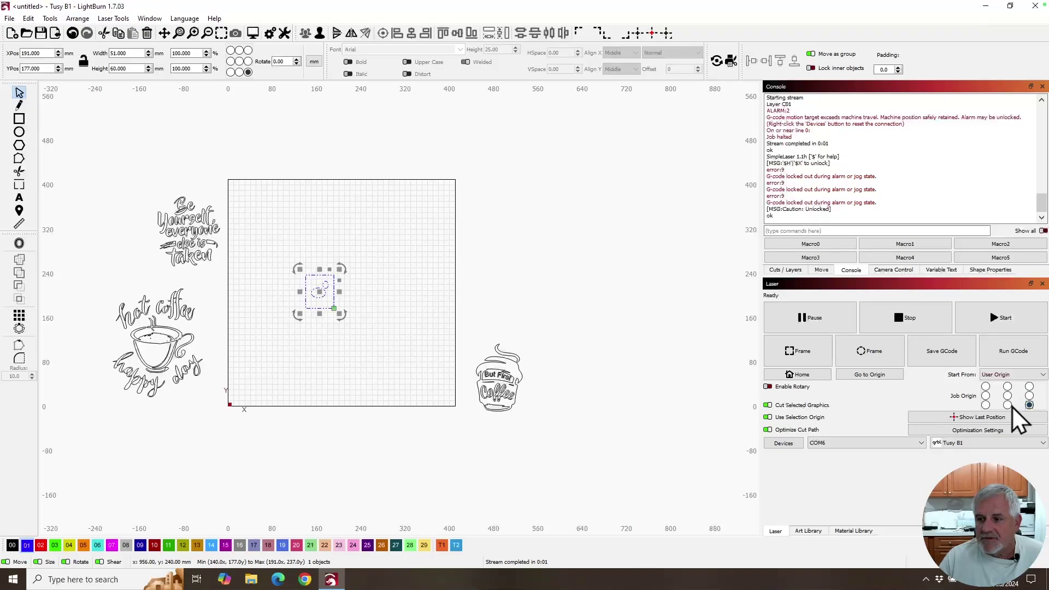
pyautogui.click(986, 405)
pyautogui.click(1008, 395)
pyautogui.click(985, 386)
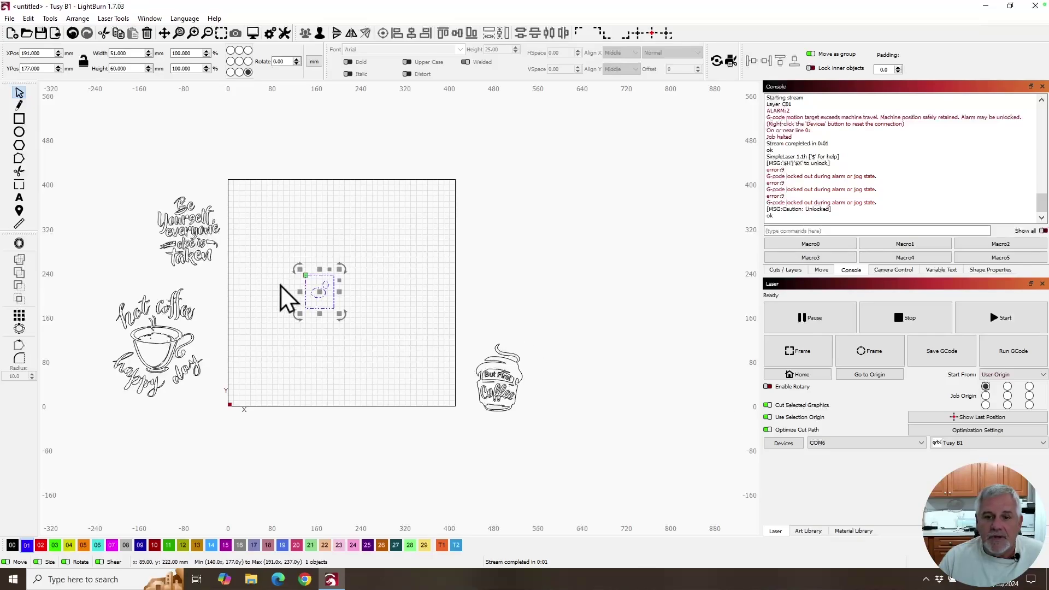
# Preview the selected shape's job, unlock the laser with $X, and run it to completion
pyautogui.click(252, 32)
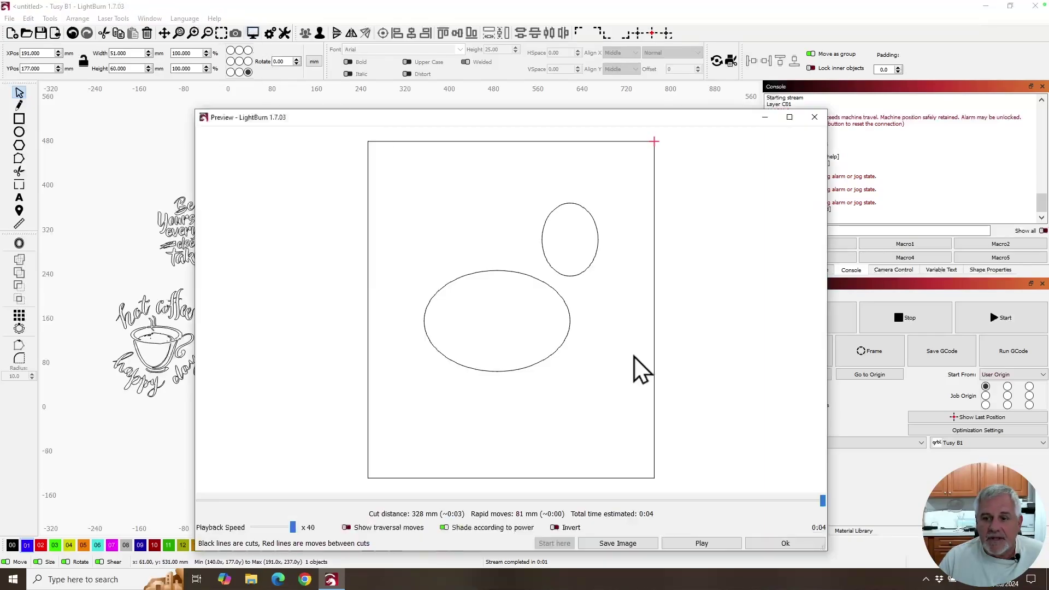
pyautogui.click(795, 542)
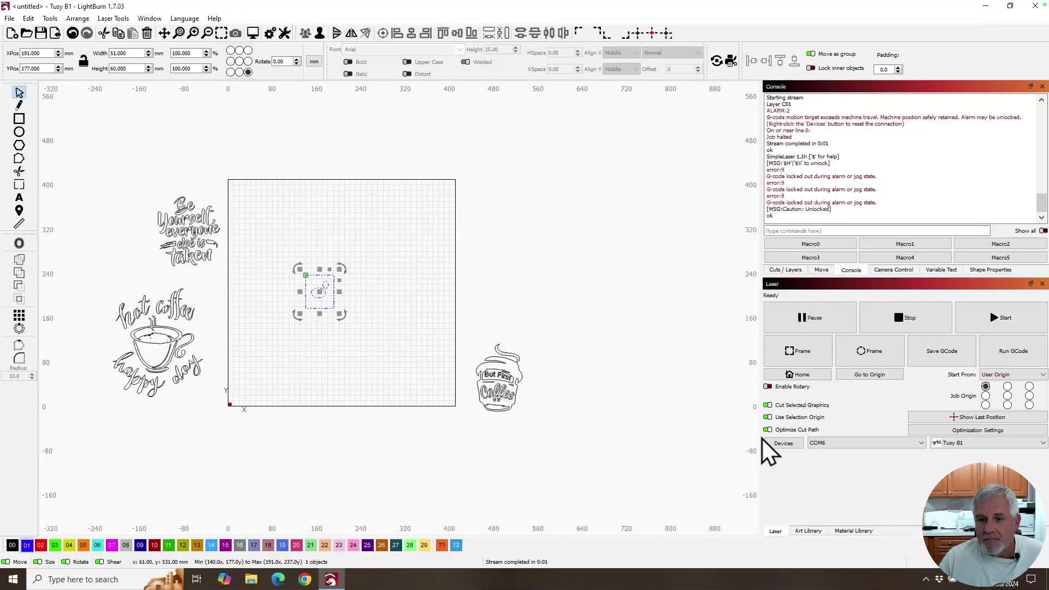
pyautogui.click(800, 231)
pyautogui.write('$x')
pyautogui.press('Return')
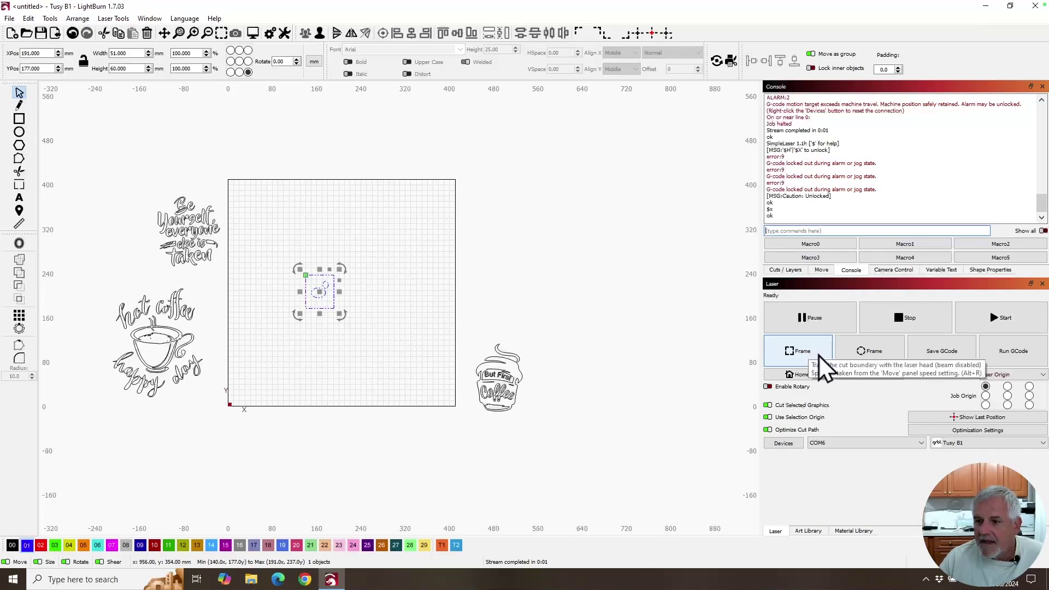
pyautogui.click(999, 318)
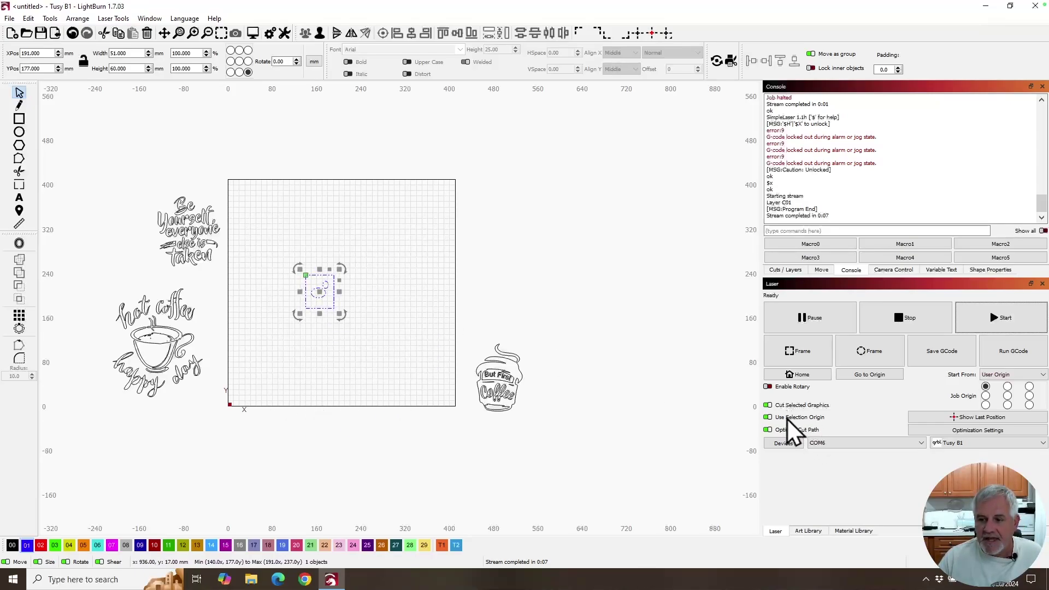
# Switch Start From from User Origin to Current Position, then check the job preview
pyautogui.click(1016, 374)
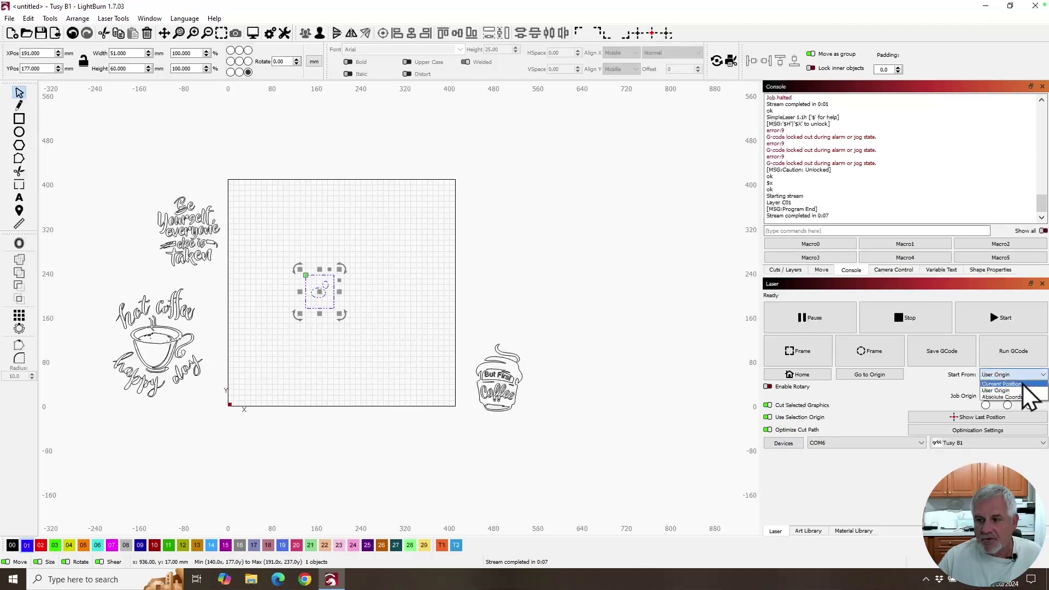
pyautogui.click(1021, 384)
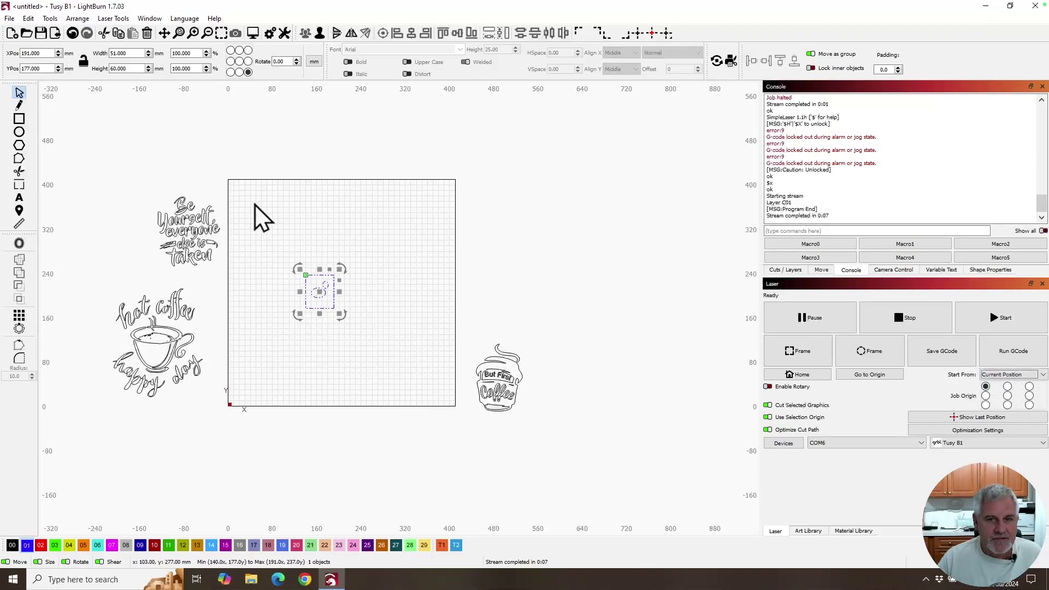
pyautogui.click(256, 35)
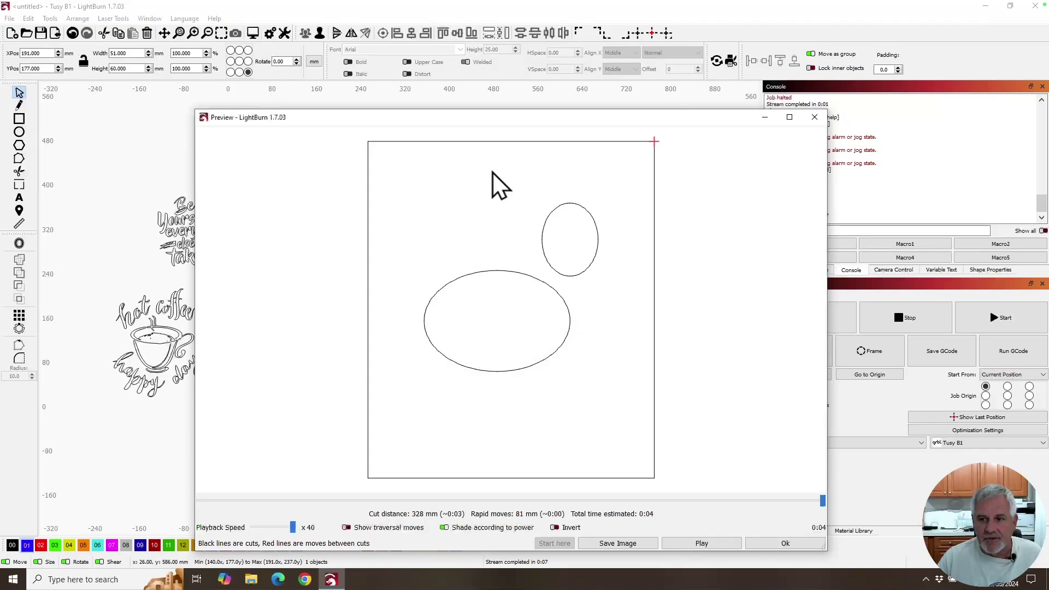
pyautogui.click(781, 541)
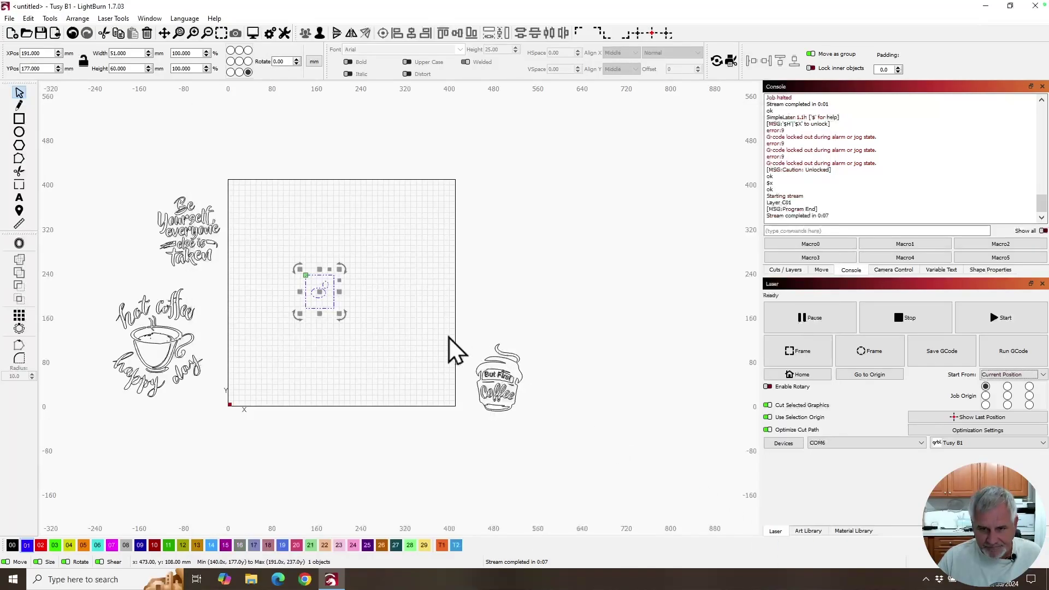